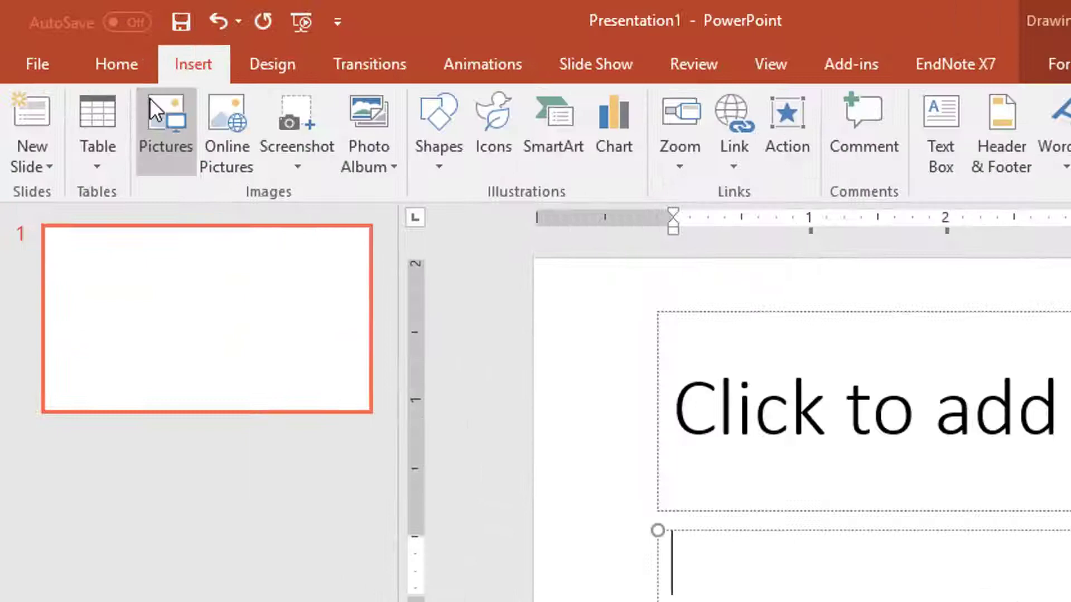
- Insert a 5x5 table on the blank slide and place the caret in row 2, column 1
left_click(110, 169)
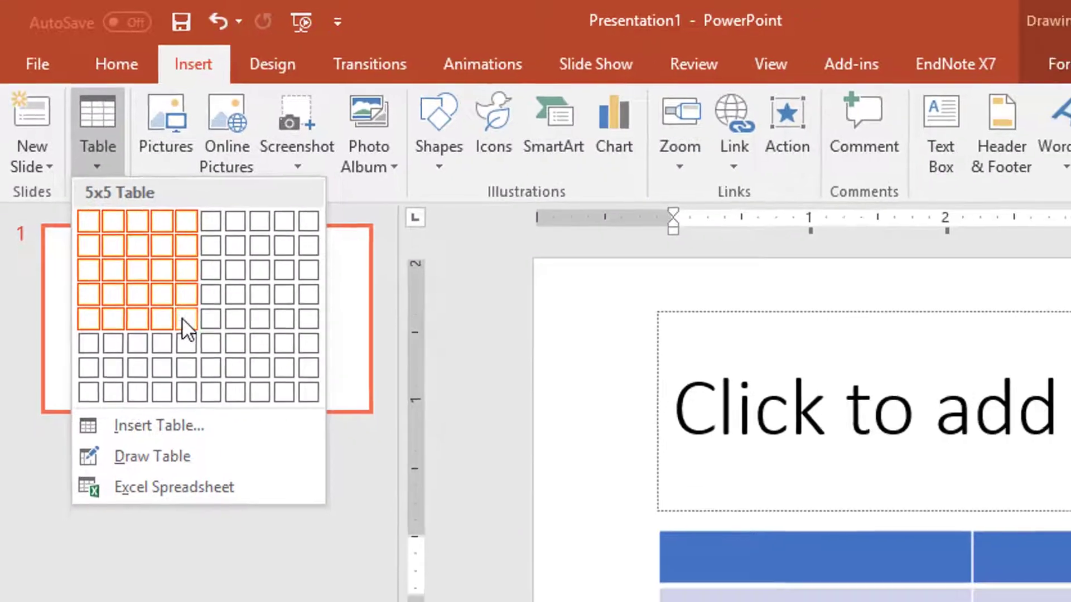
left_click(196, 335)
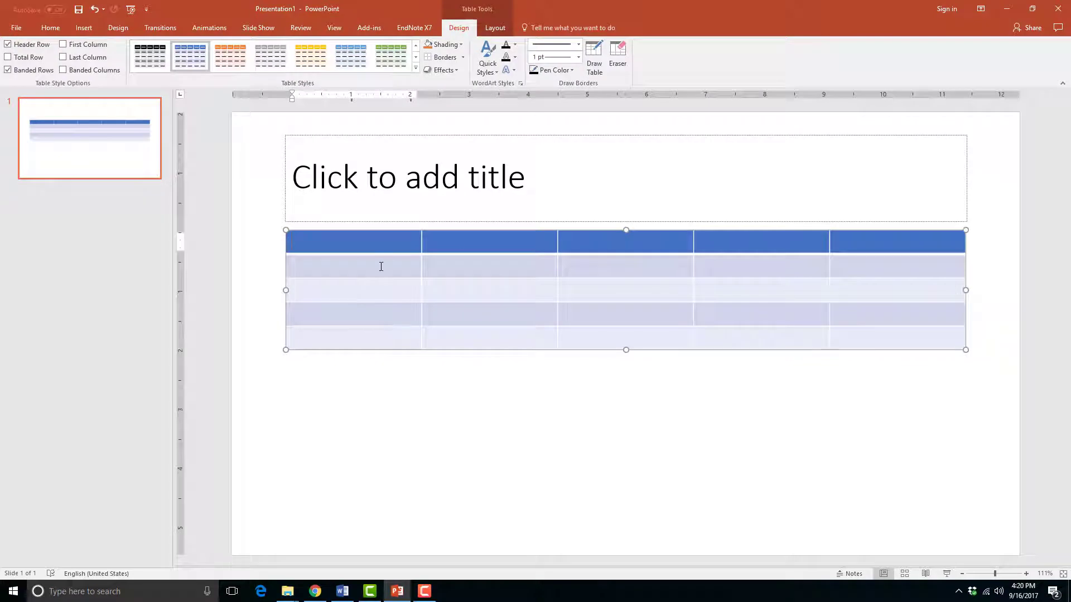
left_click(381, 266)
- Type the row labels Attention, Interest, Desire and Action down the first column
type("Attention")
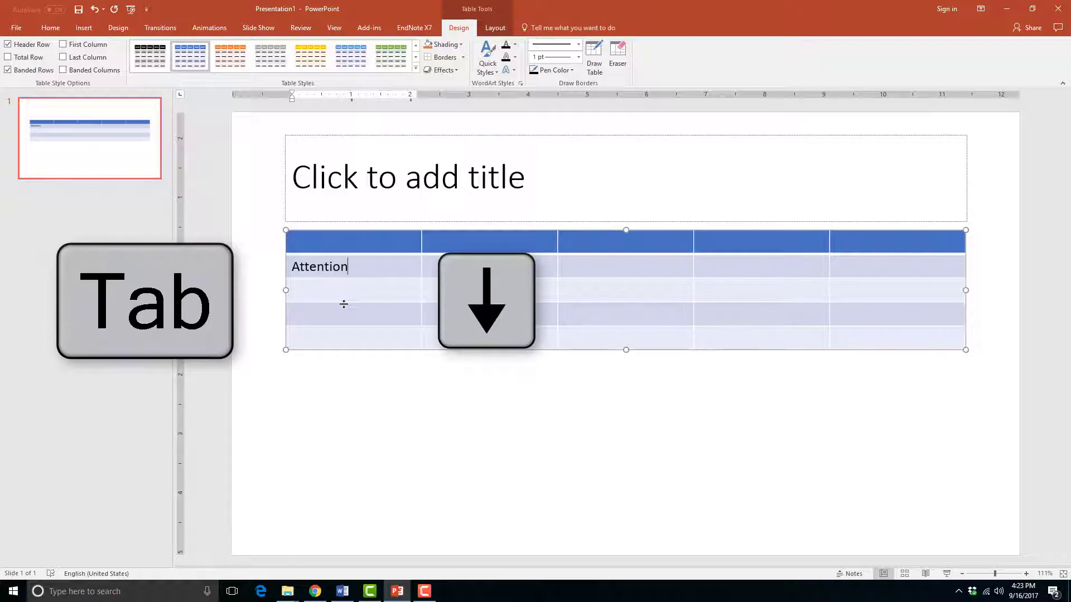
type("In")
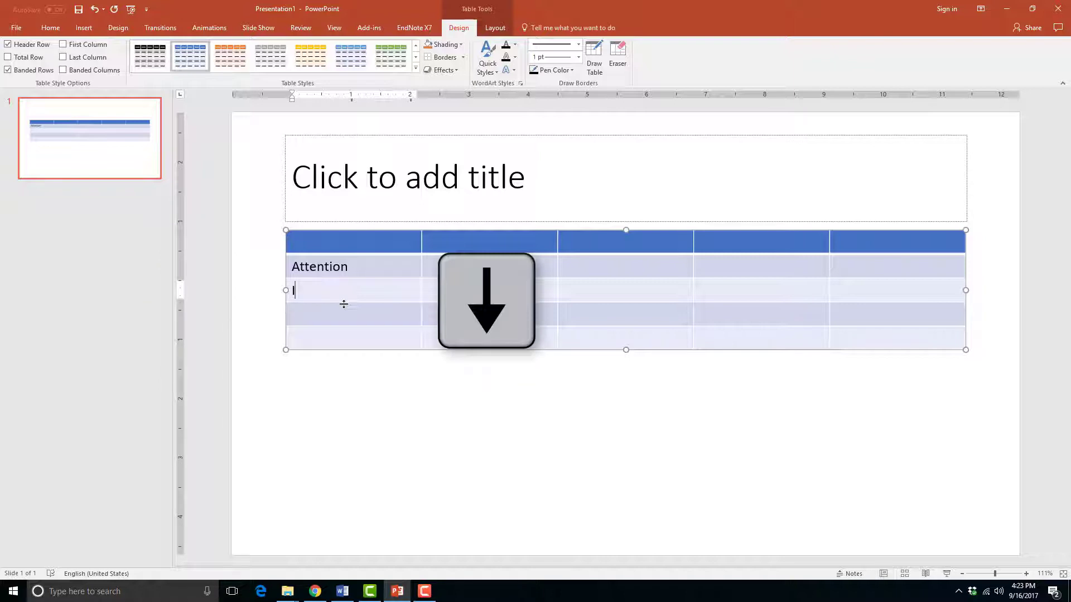
type("terest")
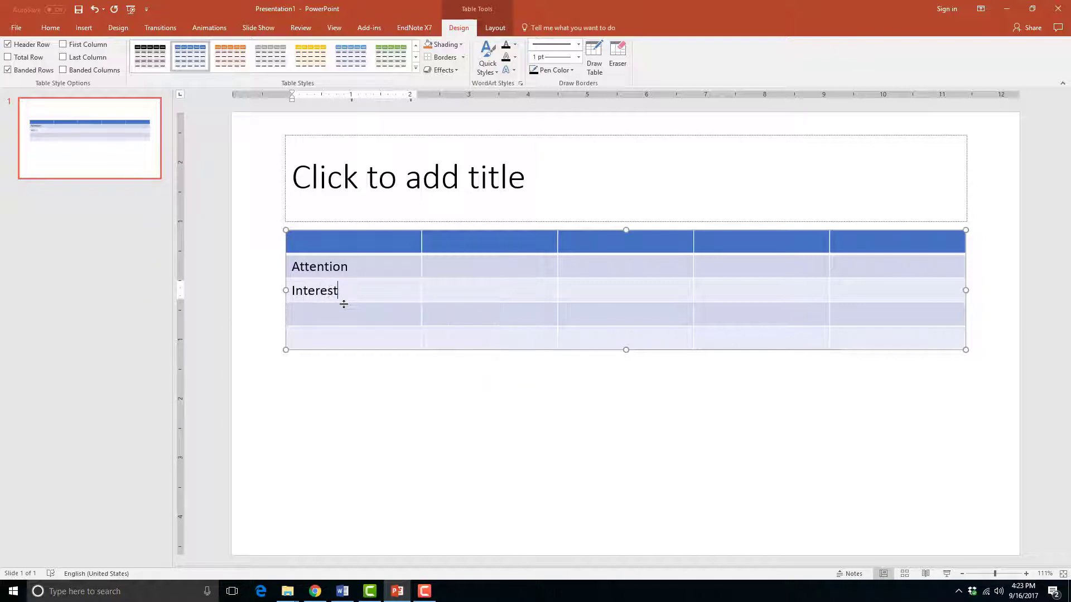
key("Down")
type("Desir")
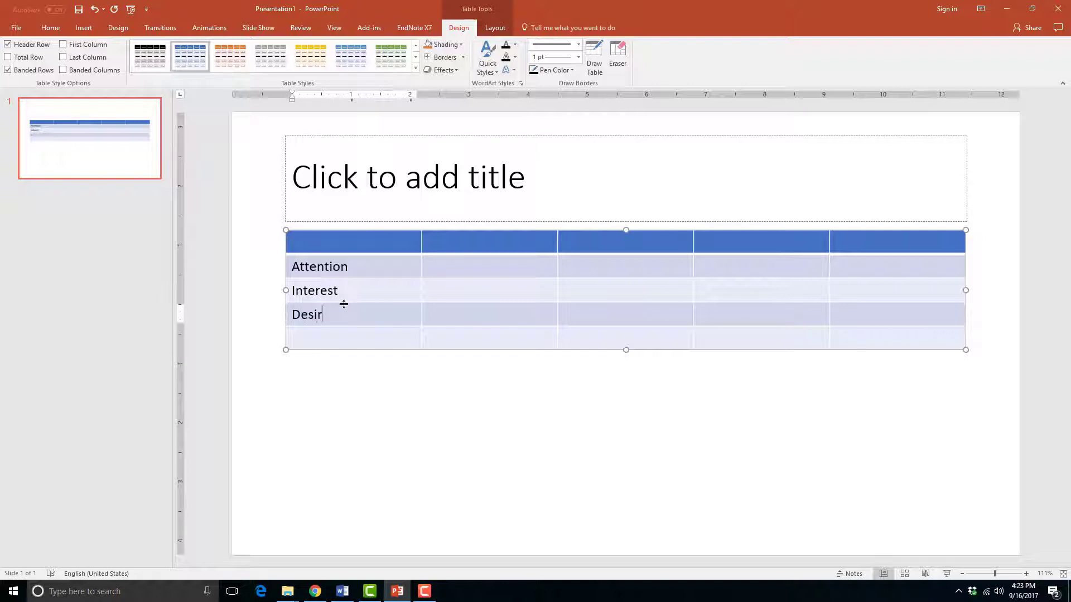
key("Down")
type("Ac")
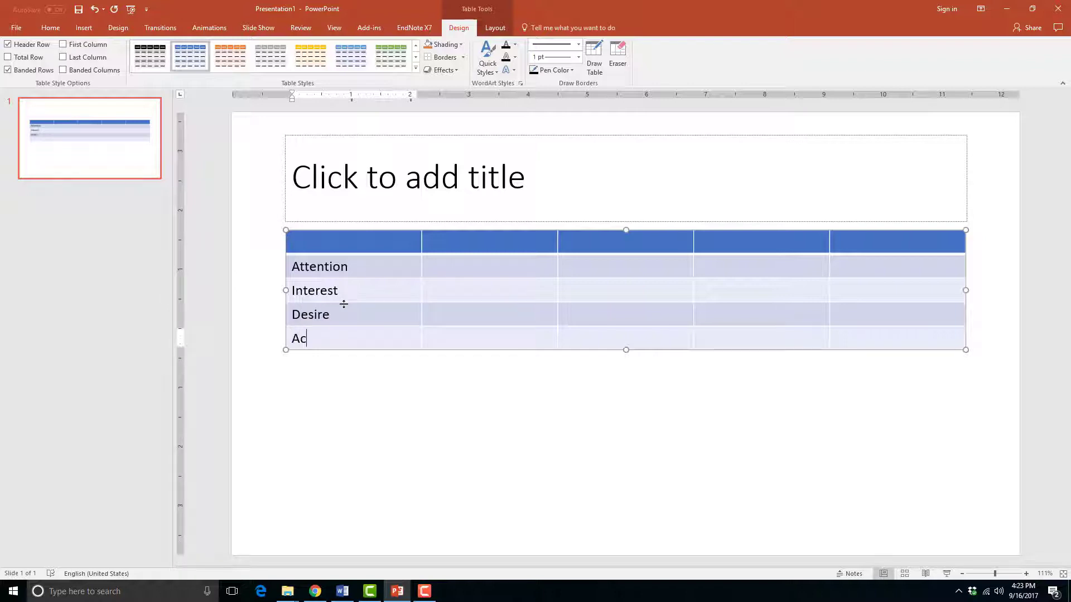
type("tu")
key("BackSpace")
type("ion")
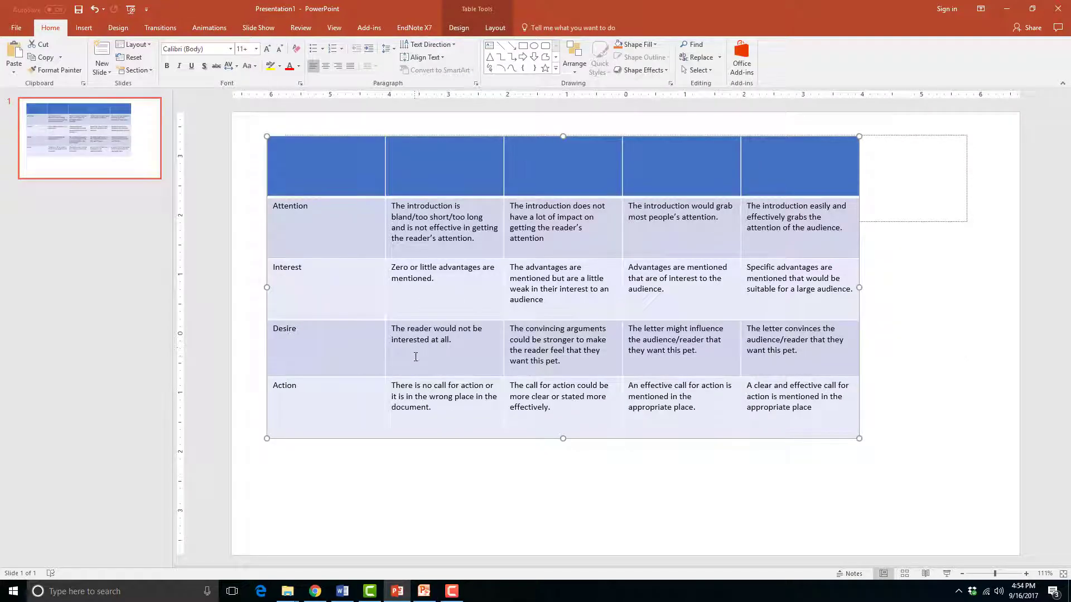
left_click(415, 357)
left_click(367, 211)
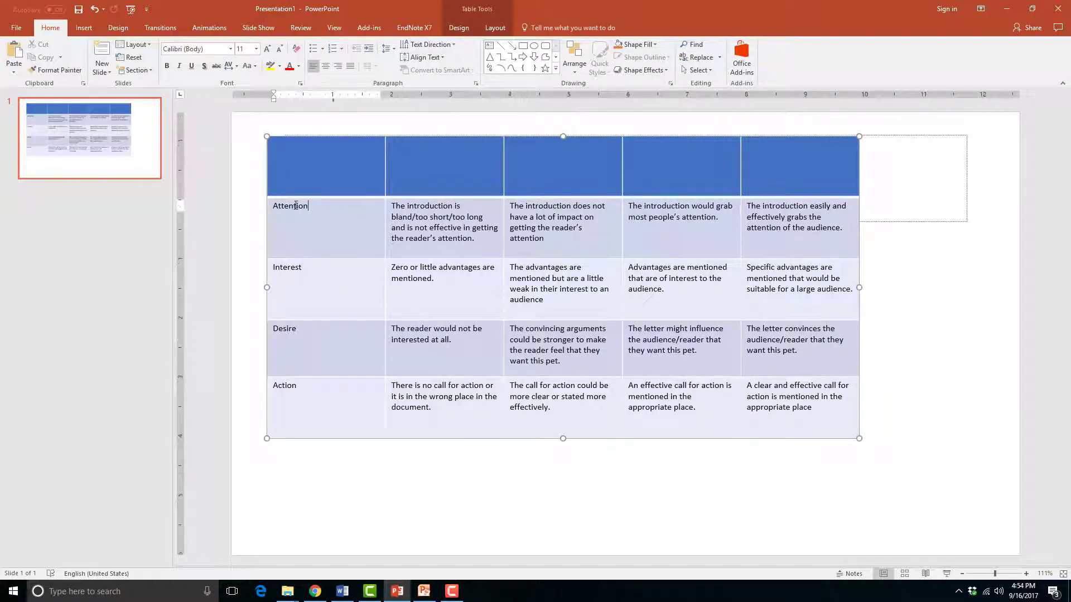
left_click_drag(285, 207, 775, 440)
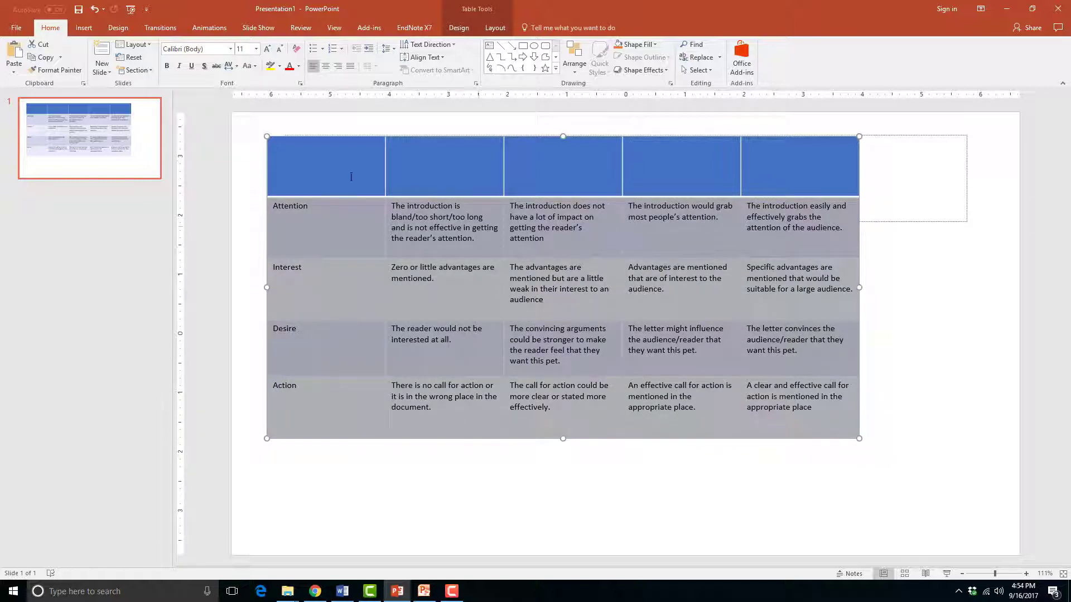
left_click(267, 49)
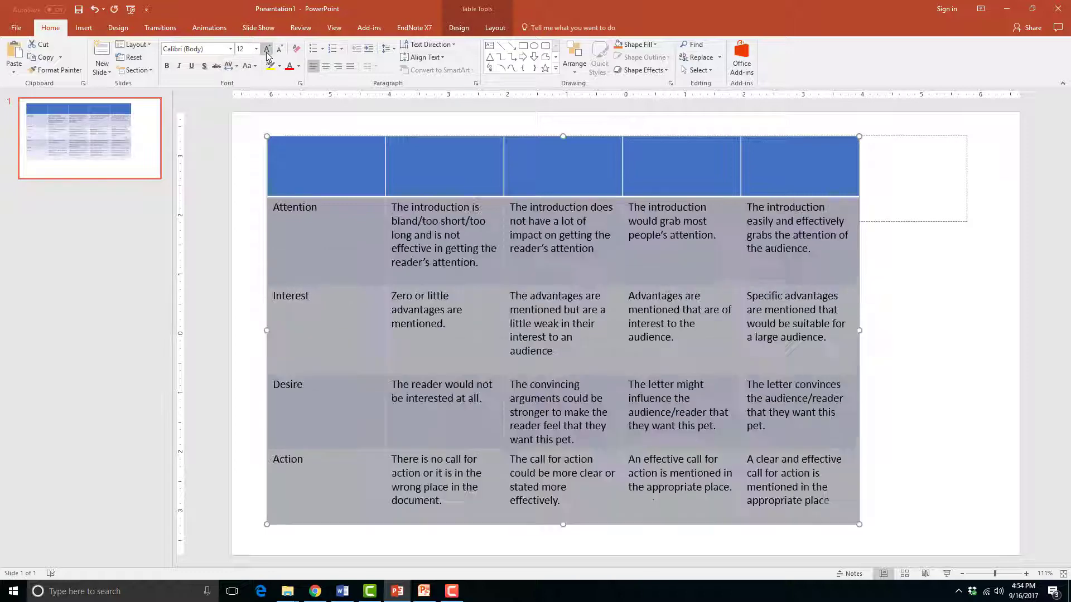
left_click(280, 49)
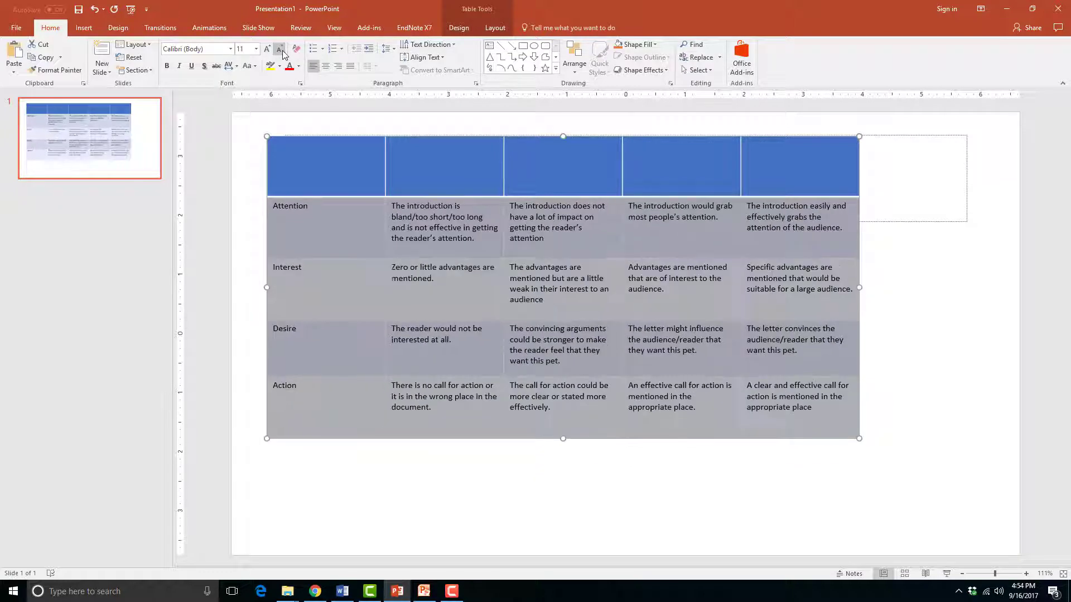
left_click(336, 267)
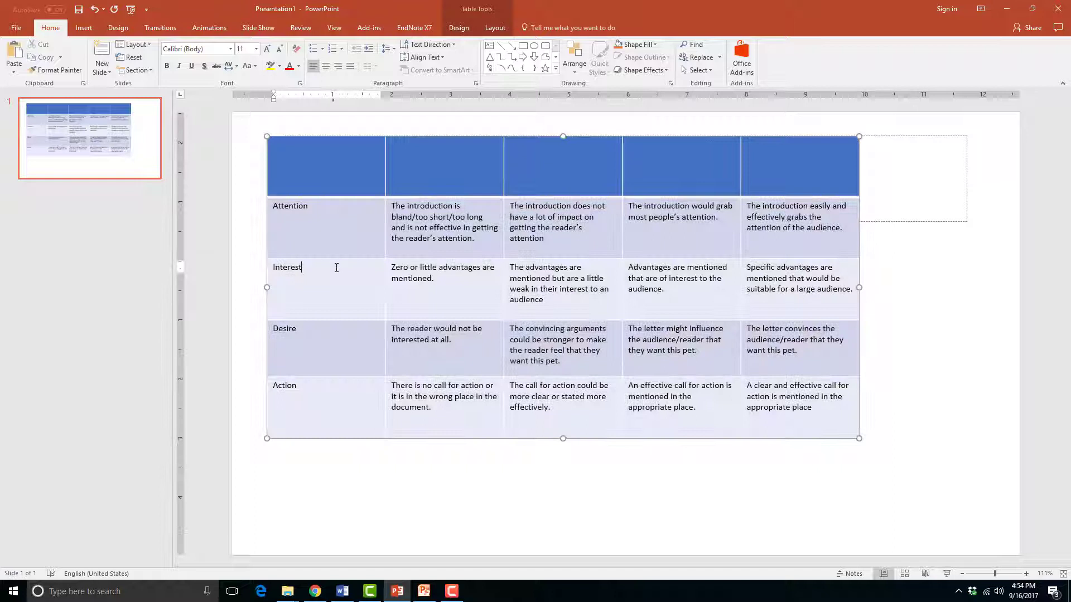
- Nudge the table slightly right, then undo an enlargement so it keeps its original size
left_click(319, 137)
mouse_move(318, 137)
left_mouse_down()
mouse_move(390, 211)
mouse_move(365, 150)
mouse_move(278, 169)
mouse_move(423, 230)
mouse_move(286, 201)
mouse_move(296, 168)
mouse_move(337, 163)
mouse_move(337, 139)
left_mouse_up()
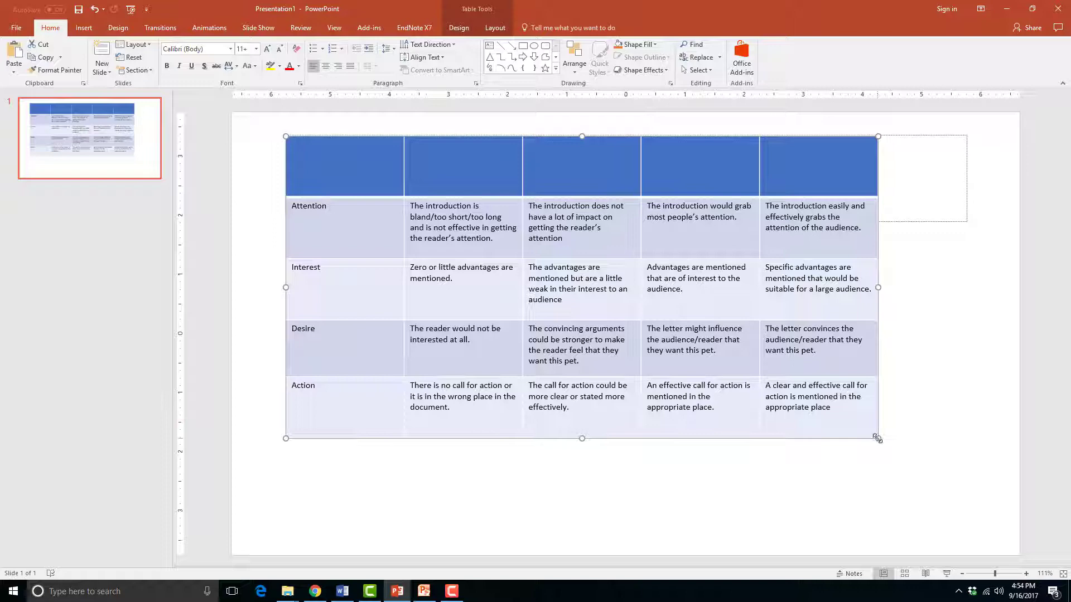
left_click_drag(877, 439, 986, 535)
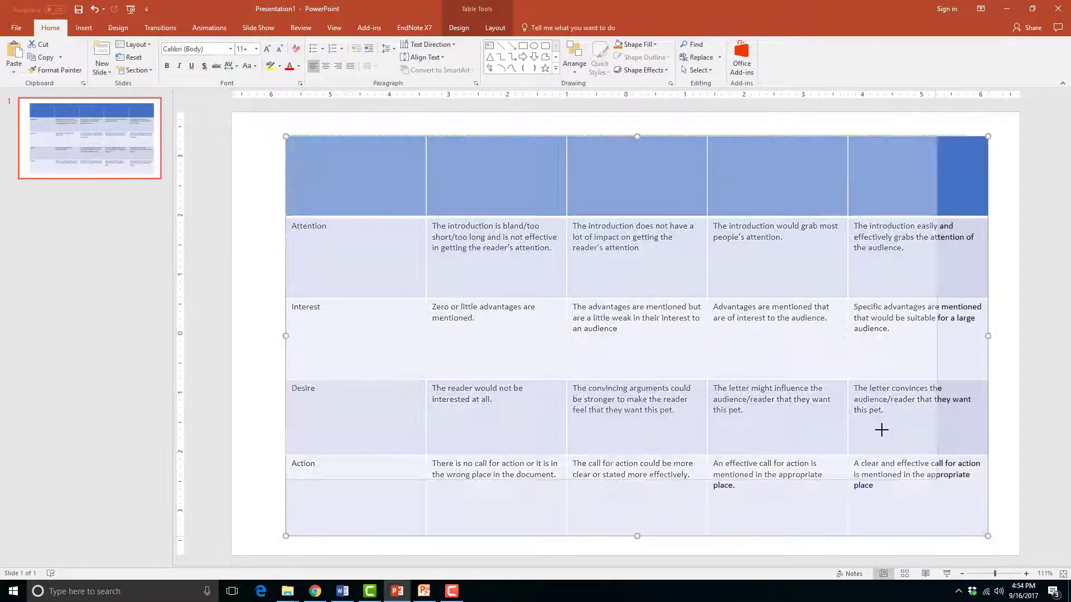
key("ctrl+z")
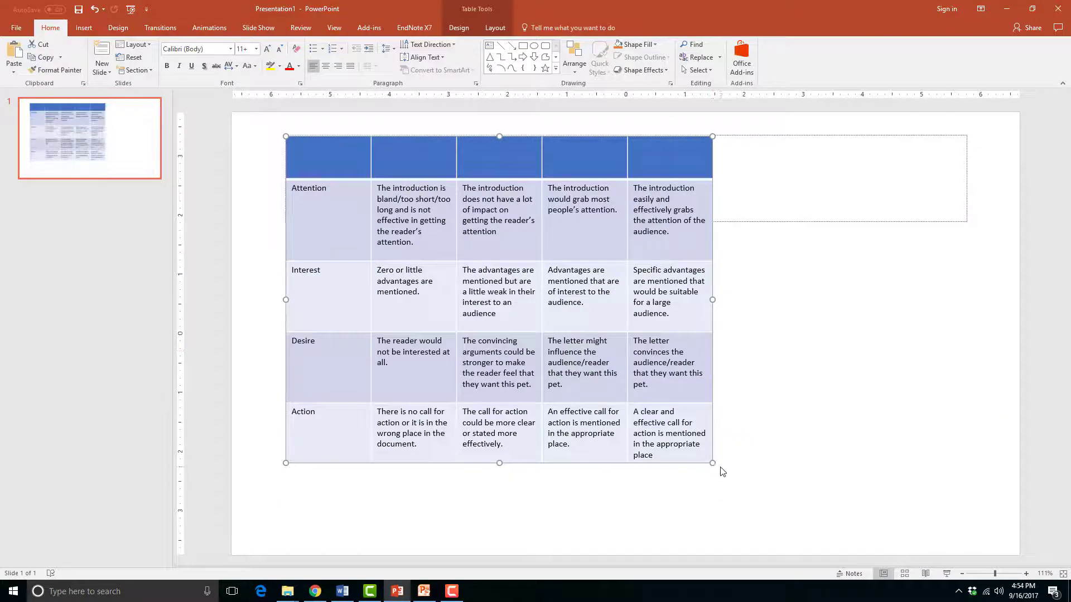
left_click(95, 11)
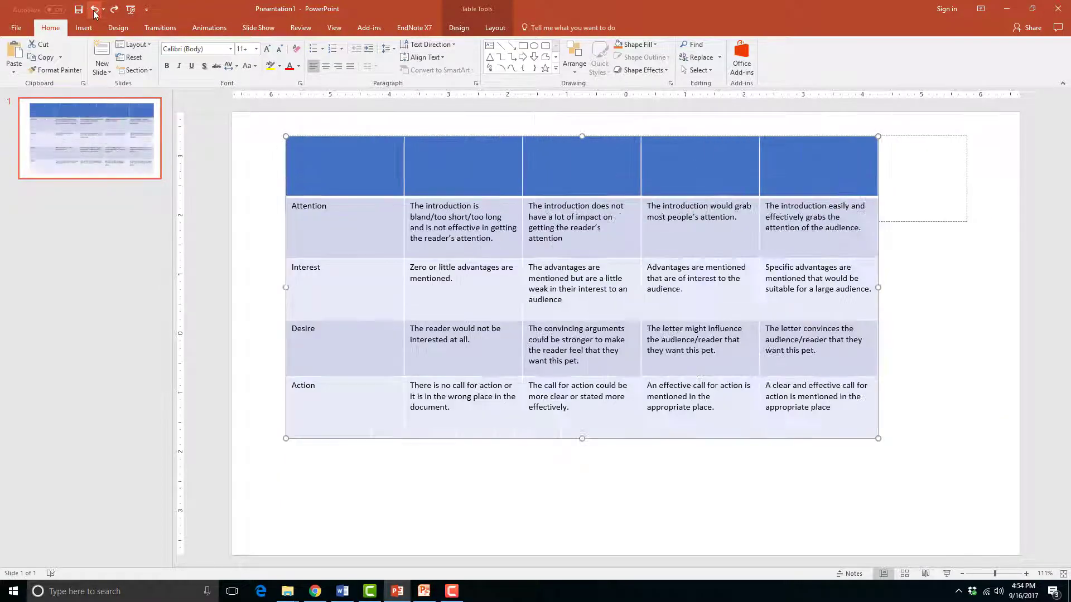
- Set the table row height to 0.96 inches
left_click(500, 31)
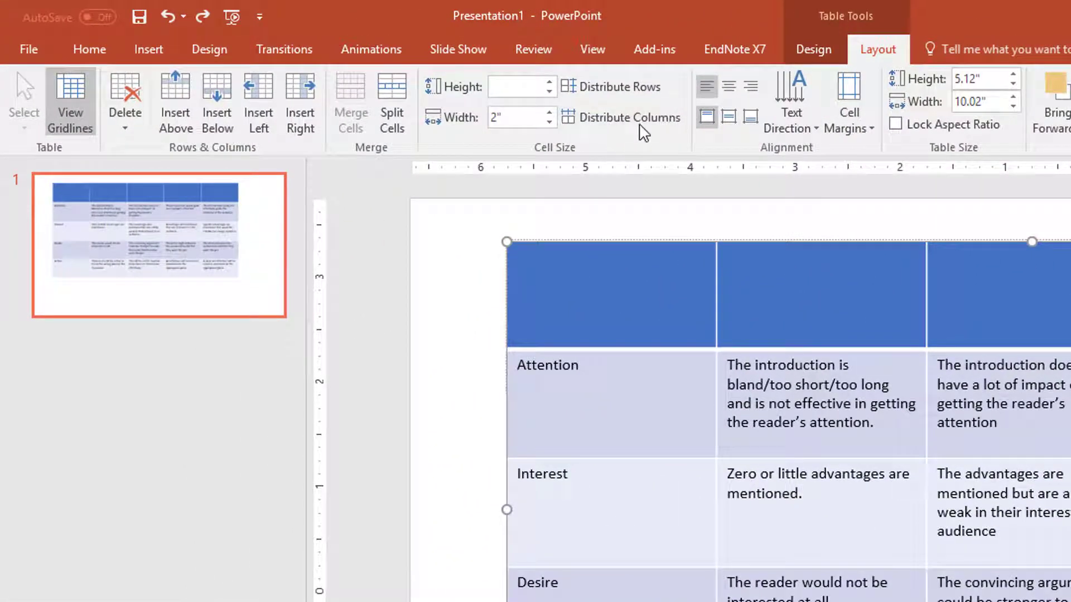
left_click(529, 89)
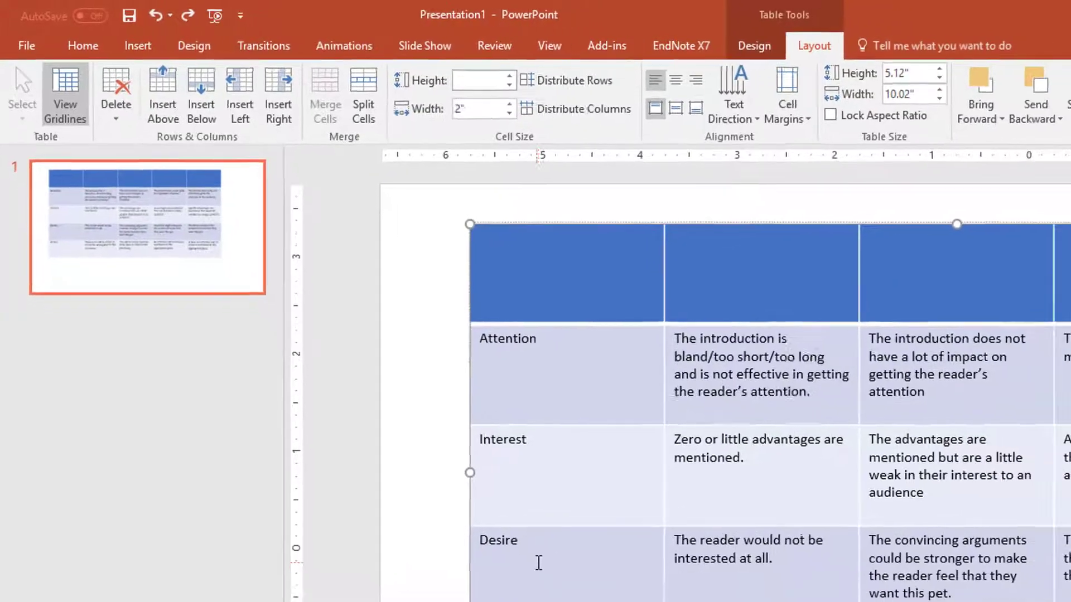
left_click(619, 576)
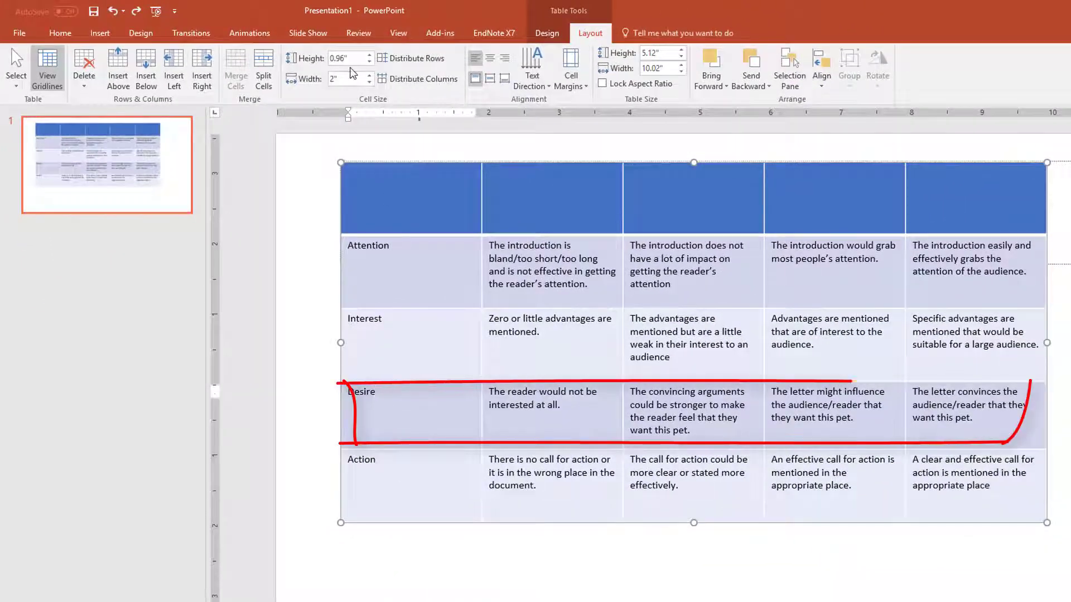
- Raise the Desire row to 2 inches, then distribute all rows to an equal 1.23" height
left_click(369, 55)
left_click(369, 56)
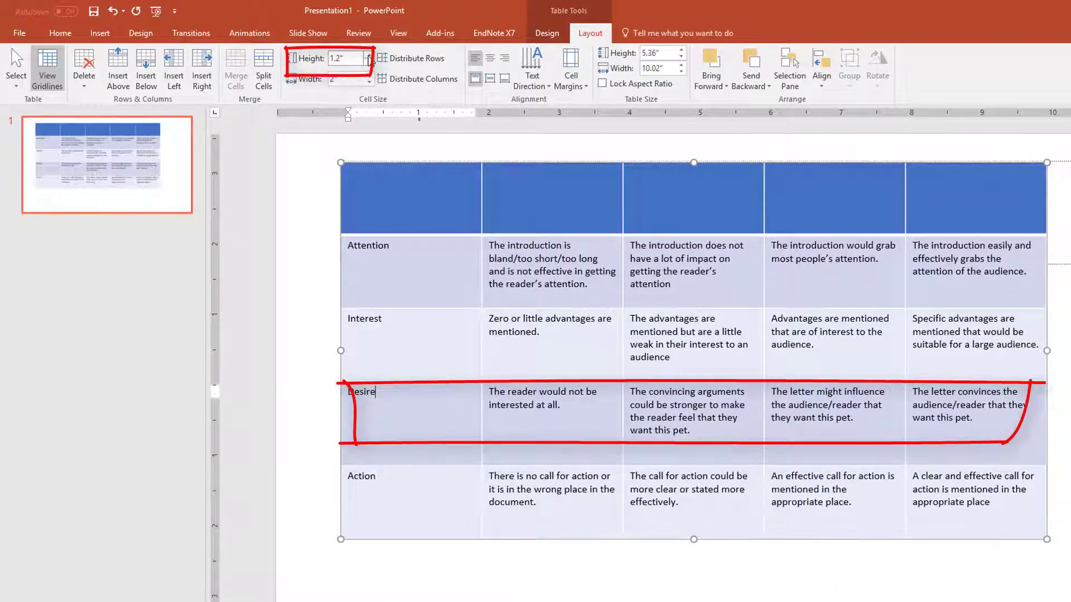
left_click(369, 56)
left_click(369, 56)
left_click(369, 55)
left_click(369, 56)
left_click(370, 56)
left_click(369, 55)
left_click(369, 55)
left_click(369, 56)
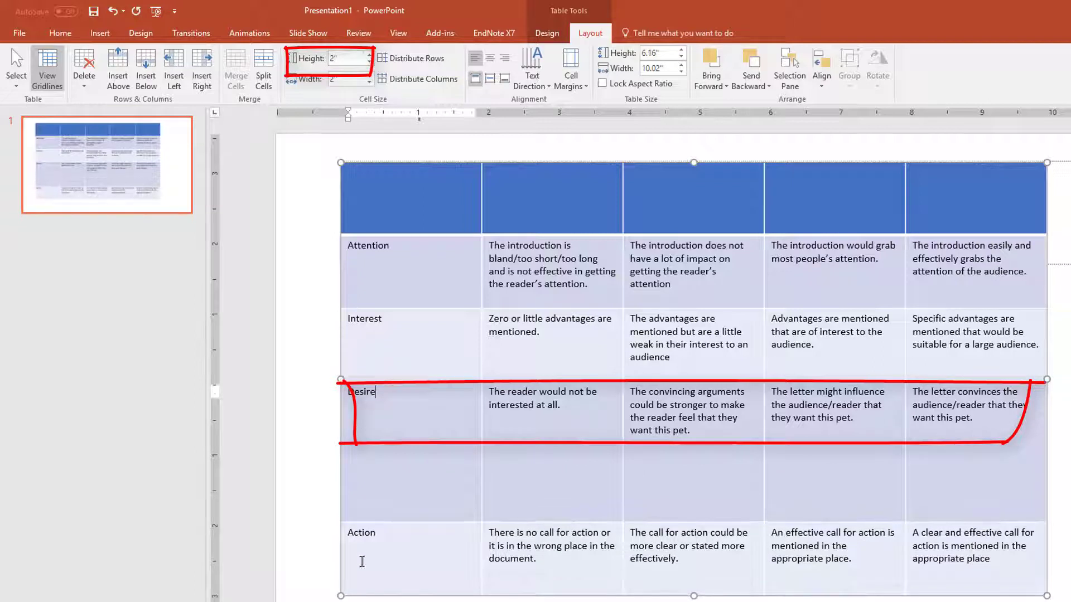
left_click(416, 59)
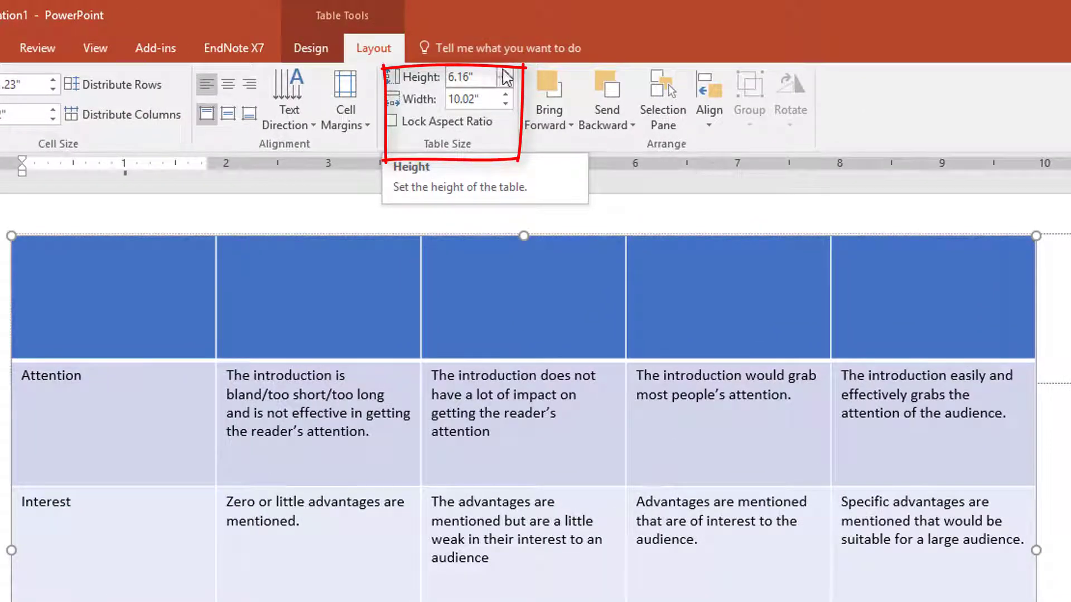
- Raise the table height to 7 inches
left_click(505, 74)
left_click(506, 74)
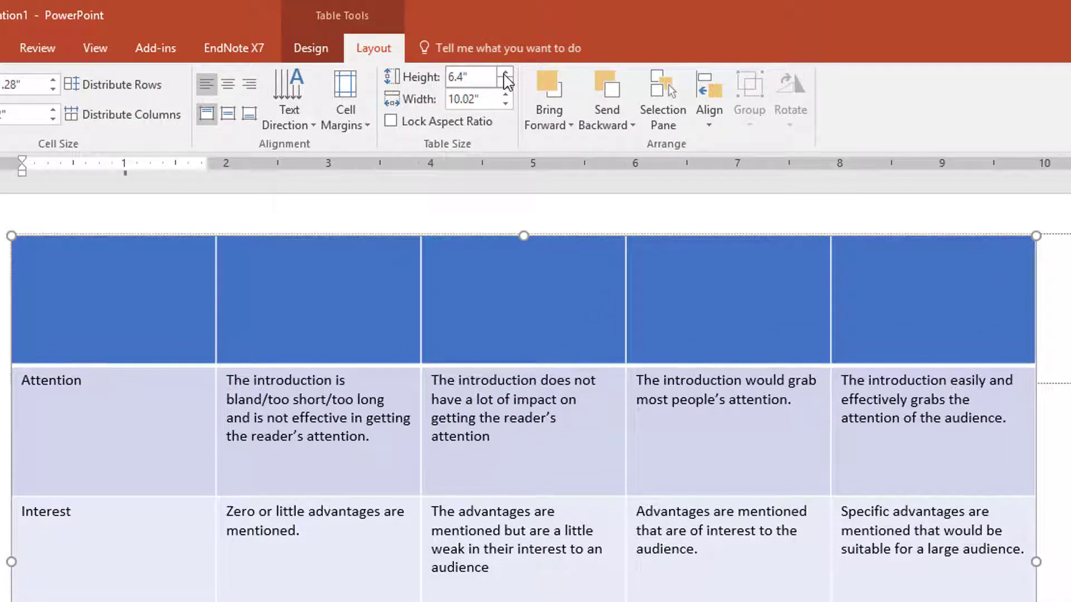
left_click(505, 75)
left_click(506, 74)
left_click(505, 74)
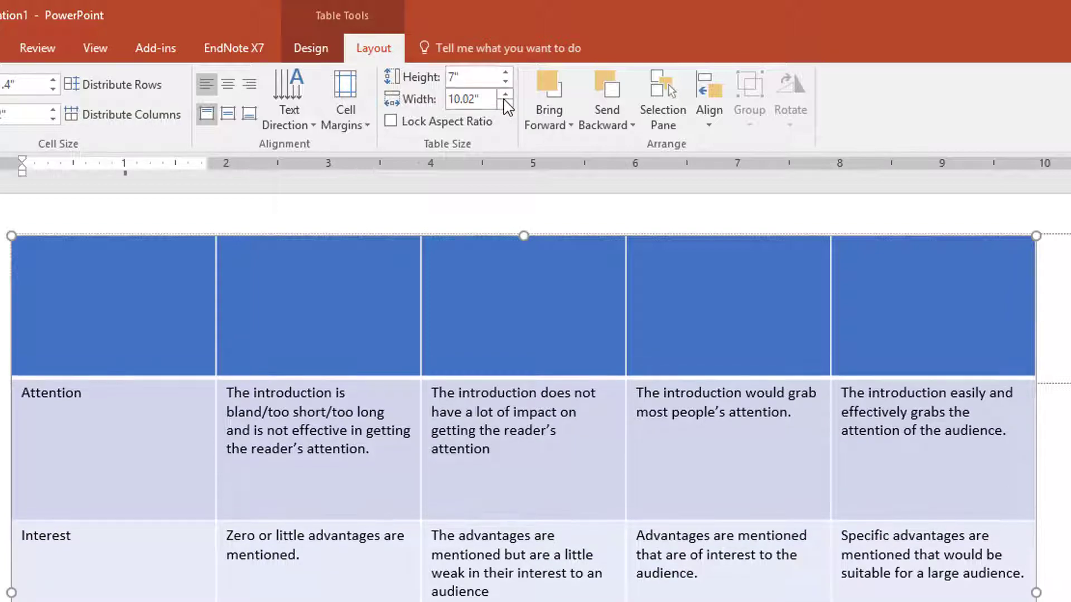
- Widen the table to 12 inches
left_click(505, 95)
left_click(505, 95)
left_click(505, 94)
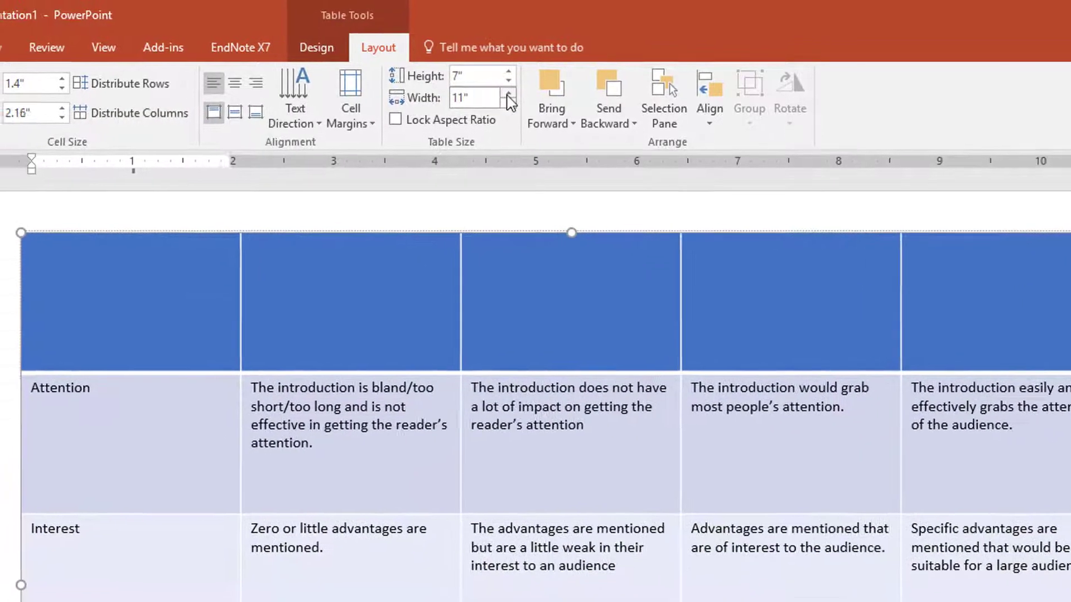
left_click(505, 95)
left_click(505, 95)
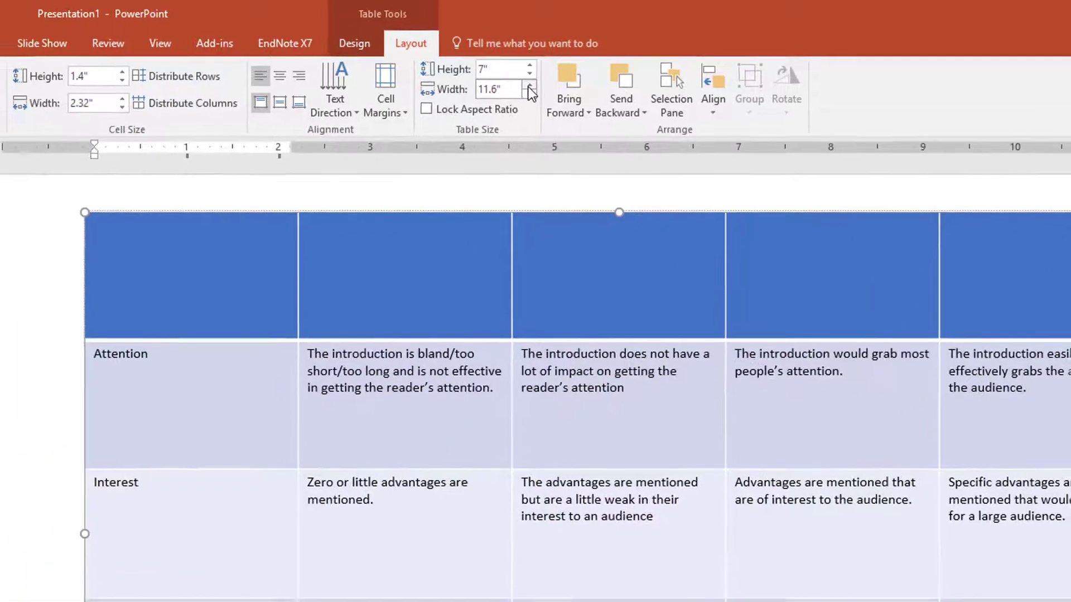
left_click(530, 86)
left_click(530, 85)
left_click(529, 85)
left_click(530, 85)
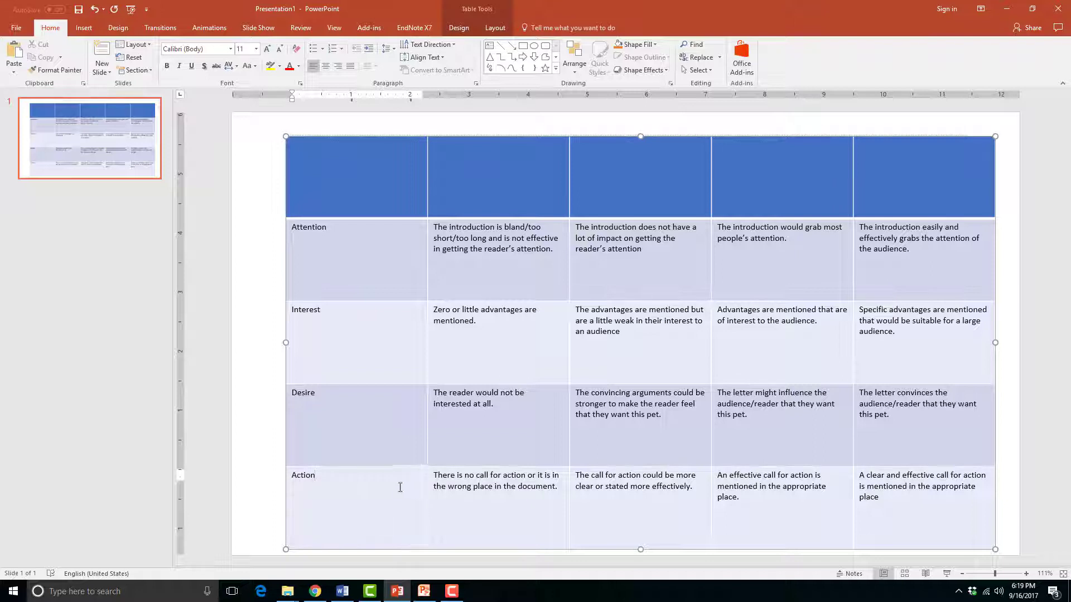
- Insert a blank sixth row below the Action row, bringing the table to 8.4" tall
left_click_drag(388, 483, 883, 501)
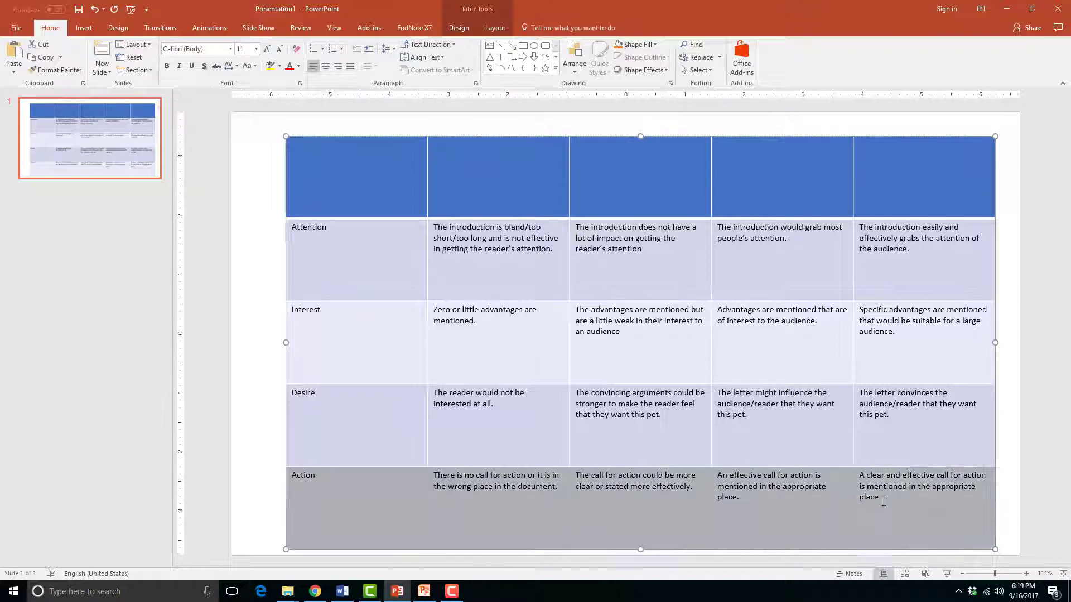
left_click(330, 494)
left_click(564, 509)
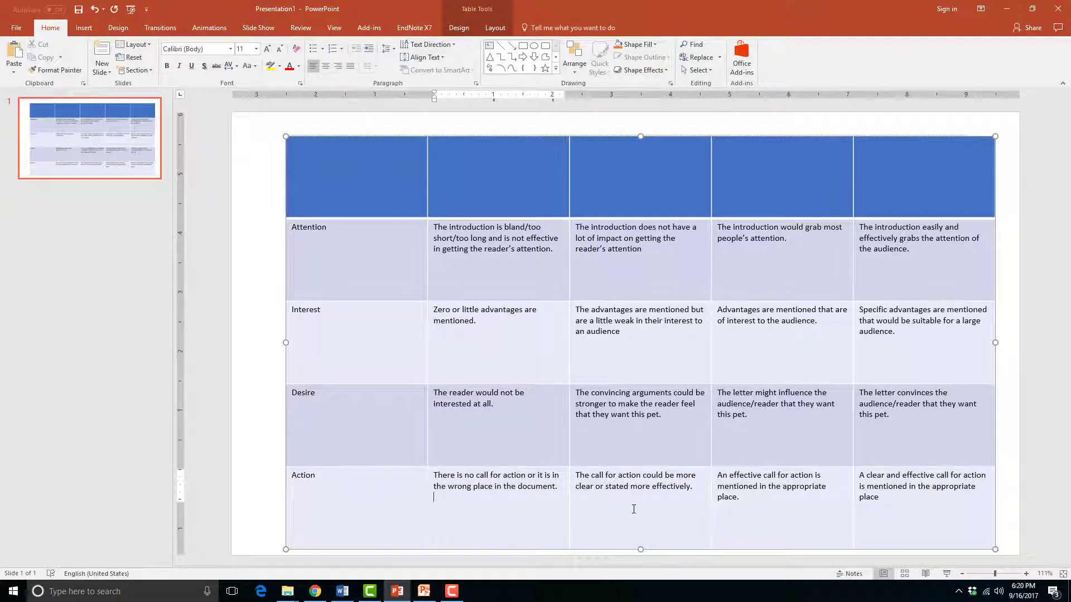
left_click(669, 506)
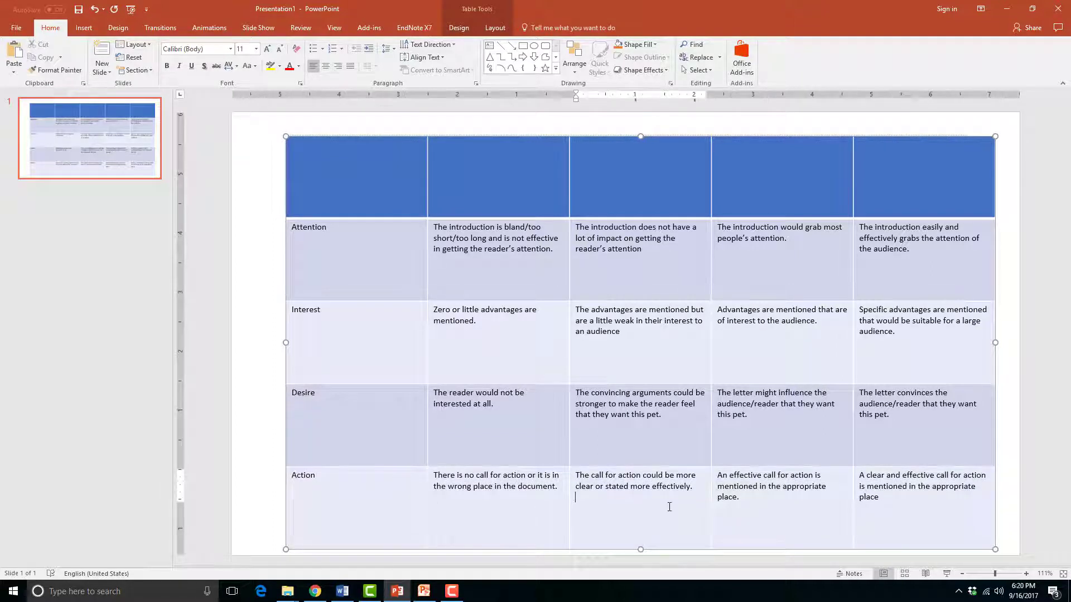
left_click(495, 28)
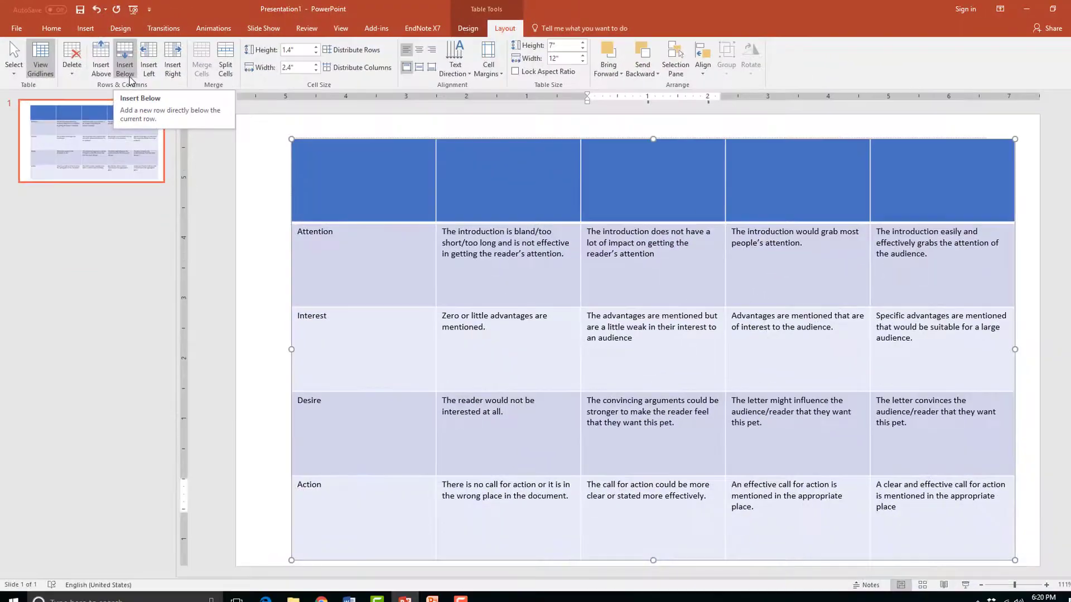
left_click(125, 59)
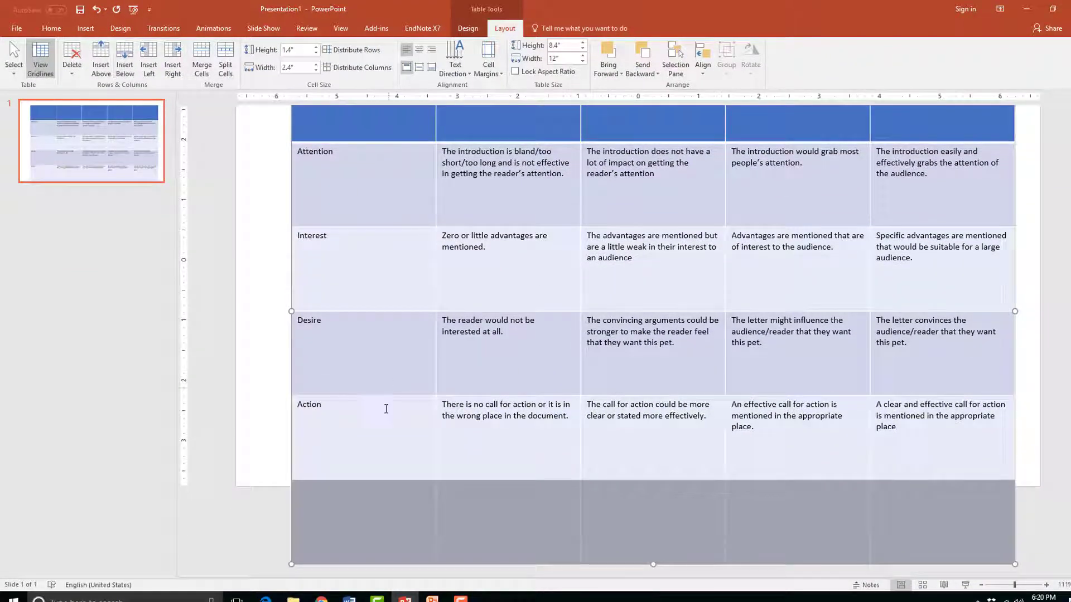
- Delete the blank sixth row, returning the table to five rows and 7" height
left_click(335, 508)
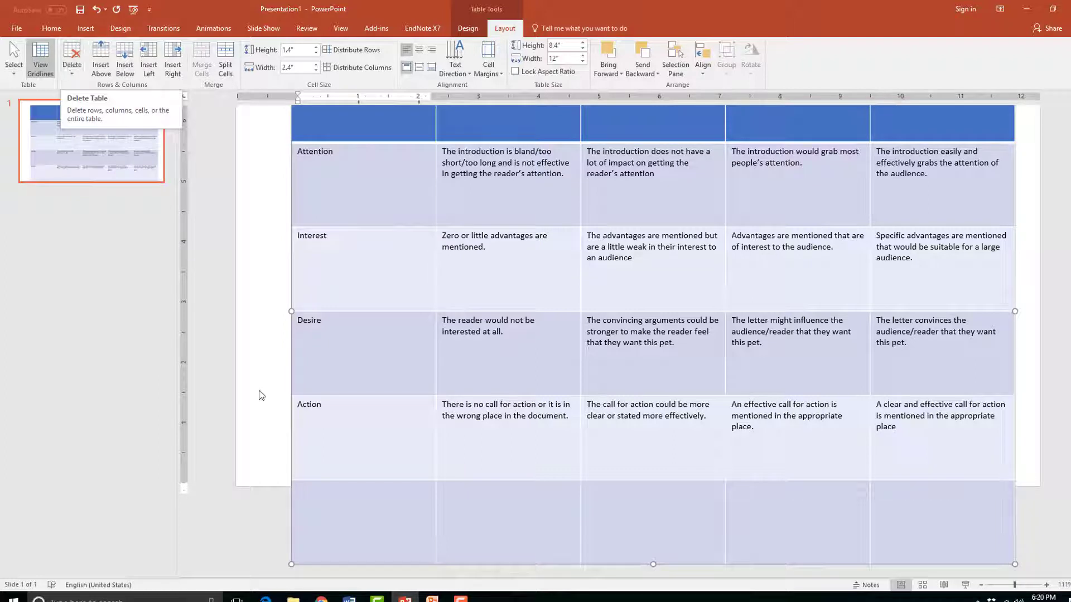
key("Tab")
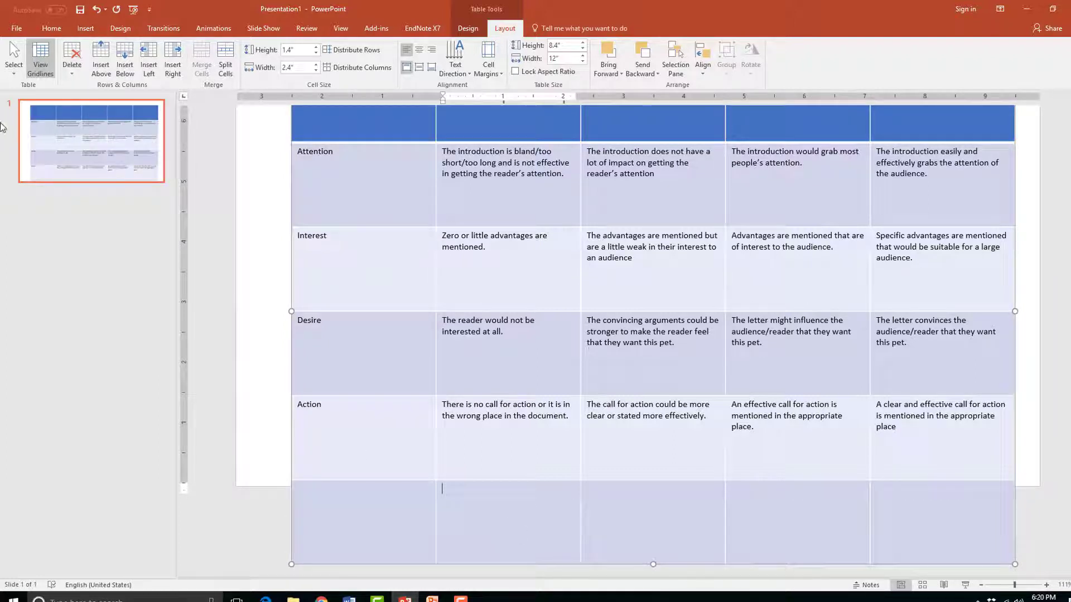
left_click(73, 67)
left_click(75, 70)
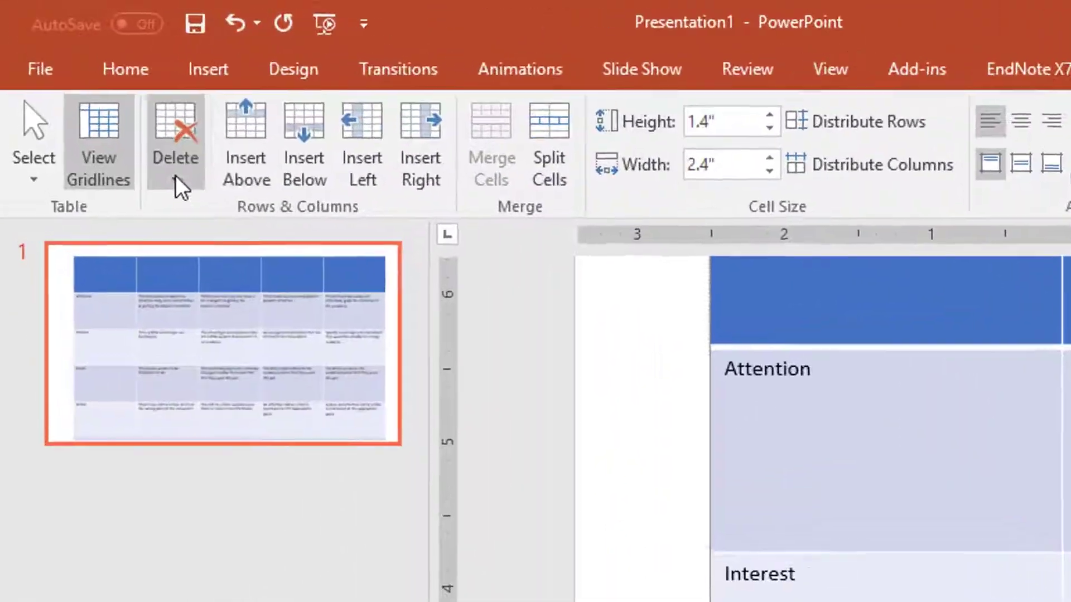
left_click(101, 102)
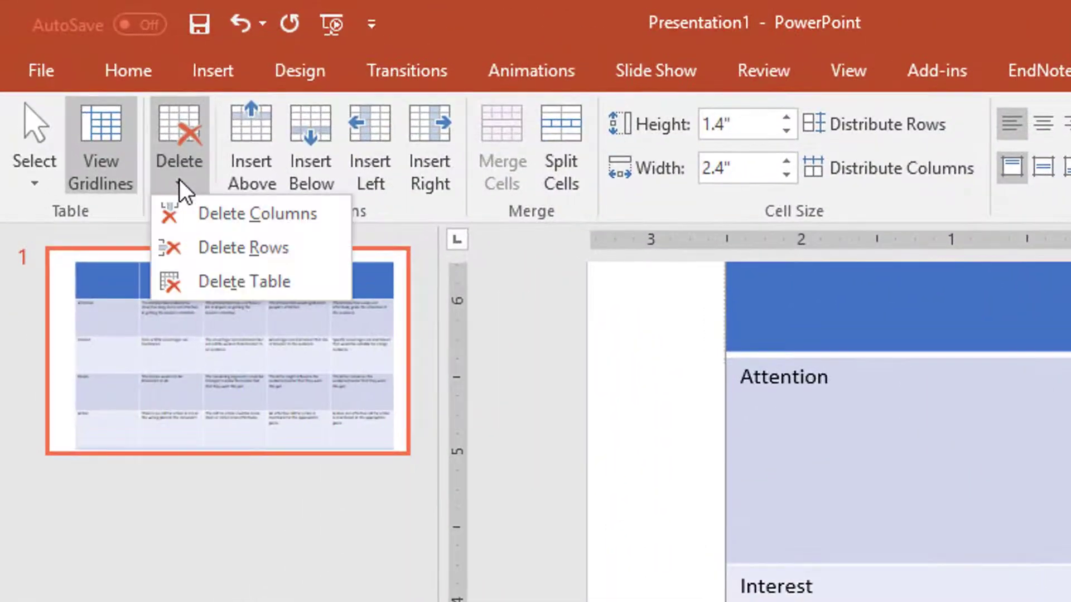
left_click(206, 248)
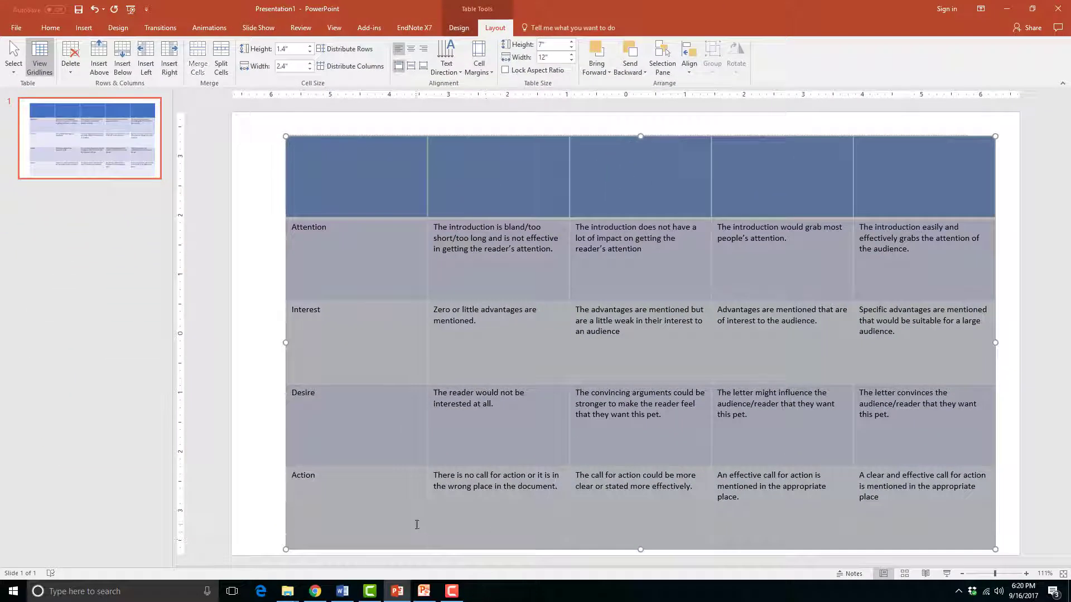
- Merge the five header-row cells into a single title cell
left_click(417, 525)
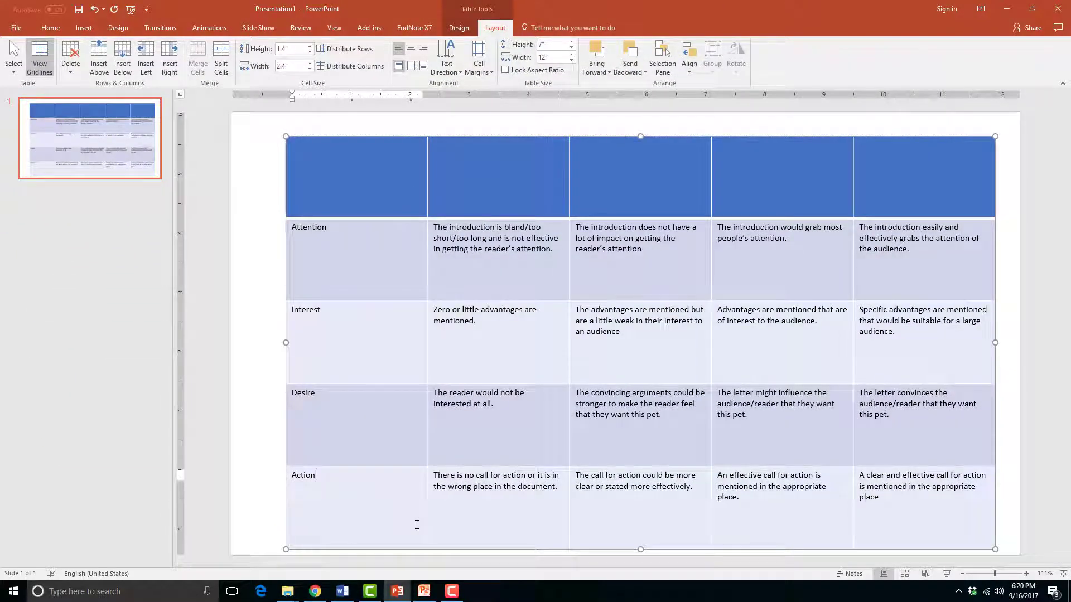
left_click(396, 169)
left_click_drag(514, 154, 876, 180)
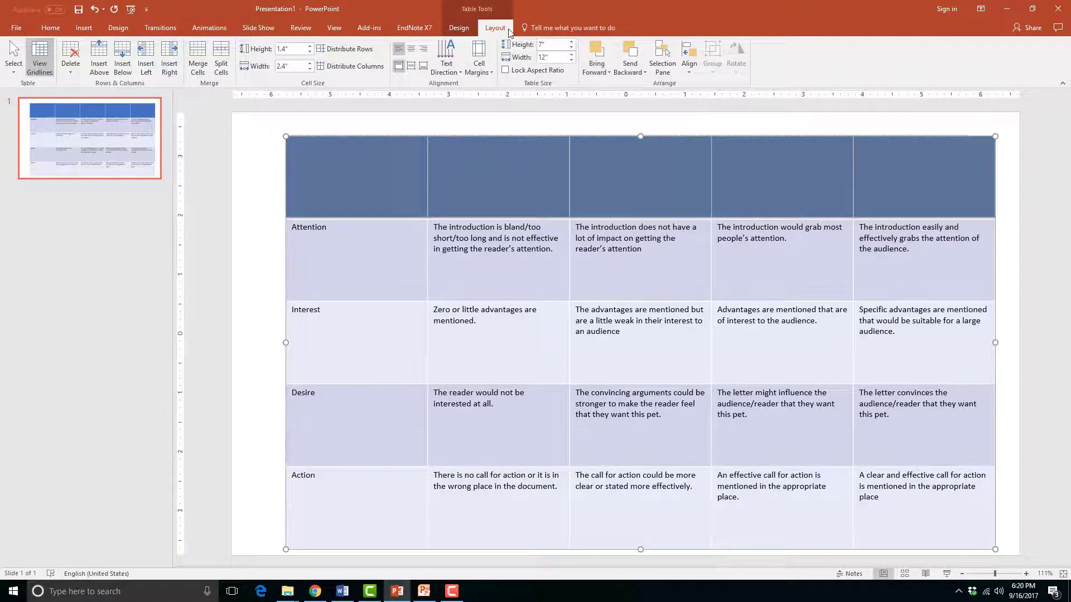
left_click(198, 52)
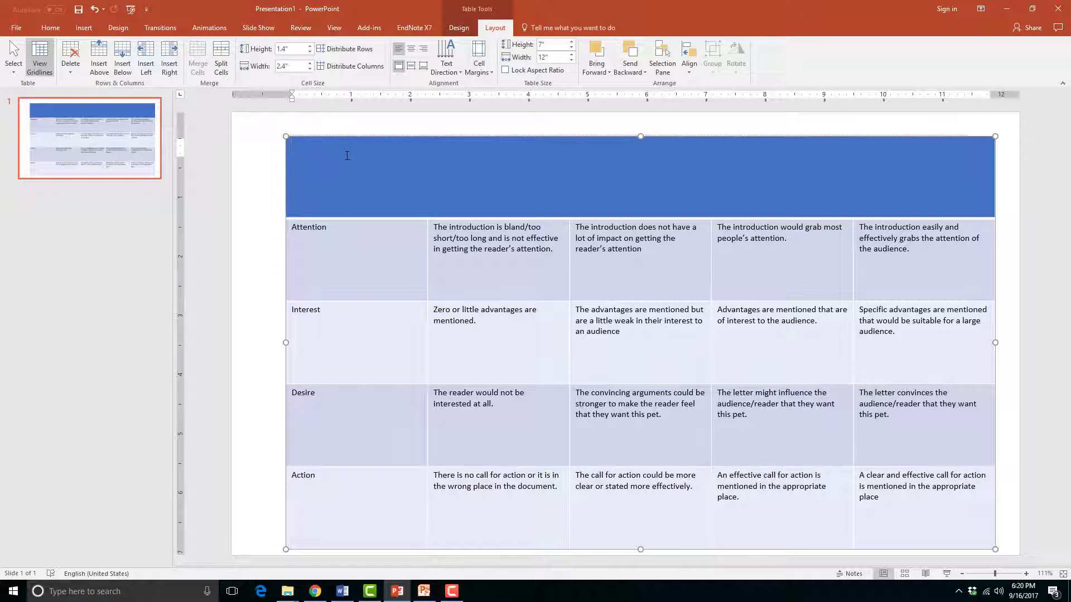
- Type 'Persuasive Essay Rubric' in the header, enlarge it to 60 pt and centre it
type("Persuasive Essay Rubric")
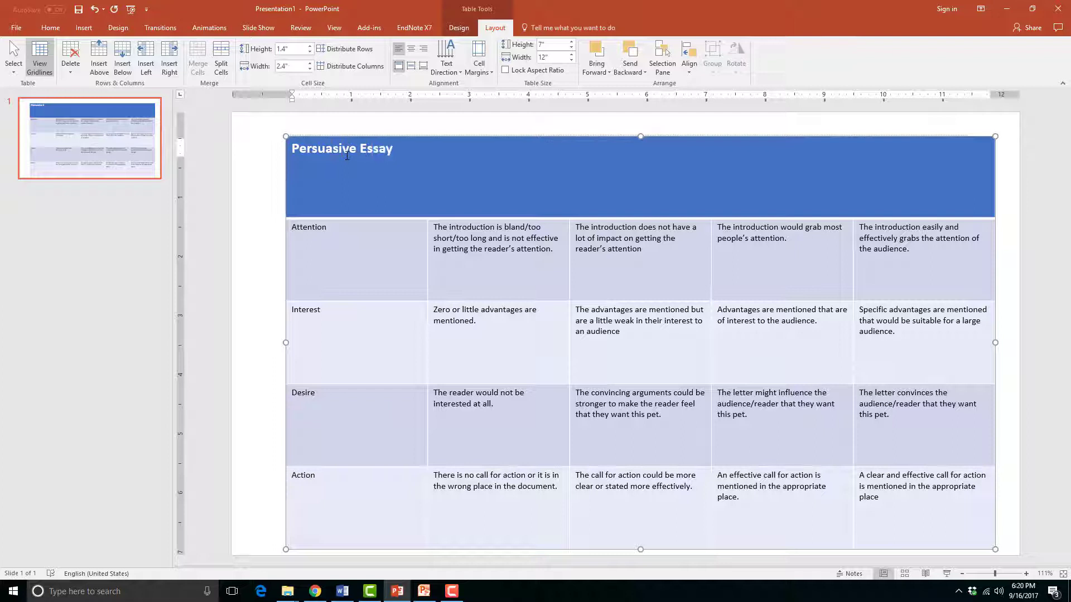
left_click(50, 28)
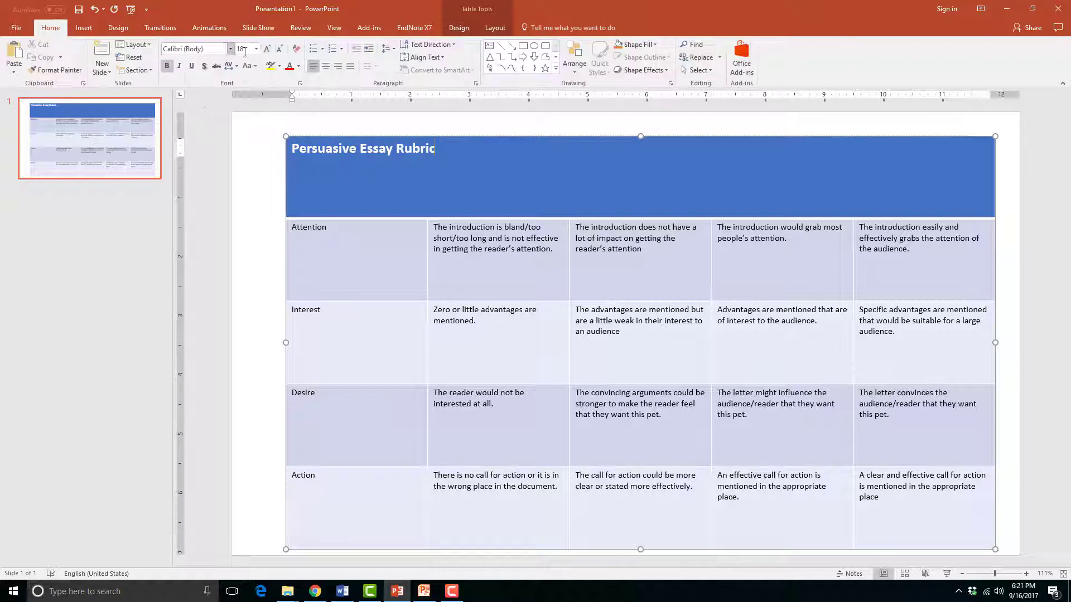
key("ctrl+a")
left_click(267, 48)
left_click(267, 48)
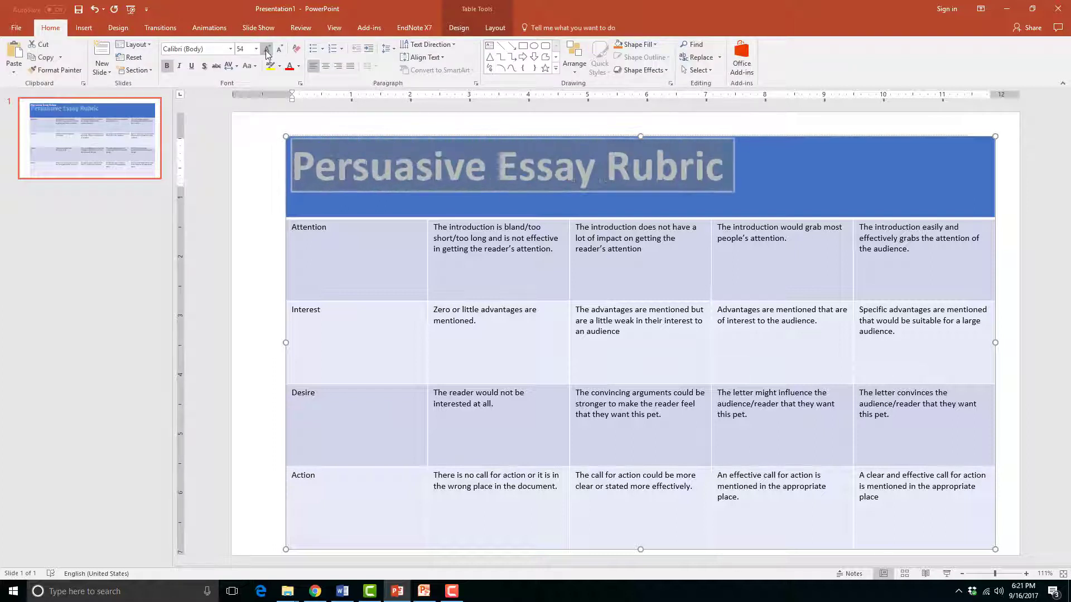
left_click(267, 49)
left_click(326, 67)
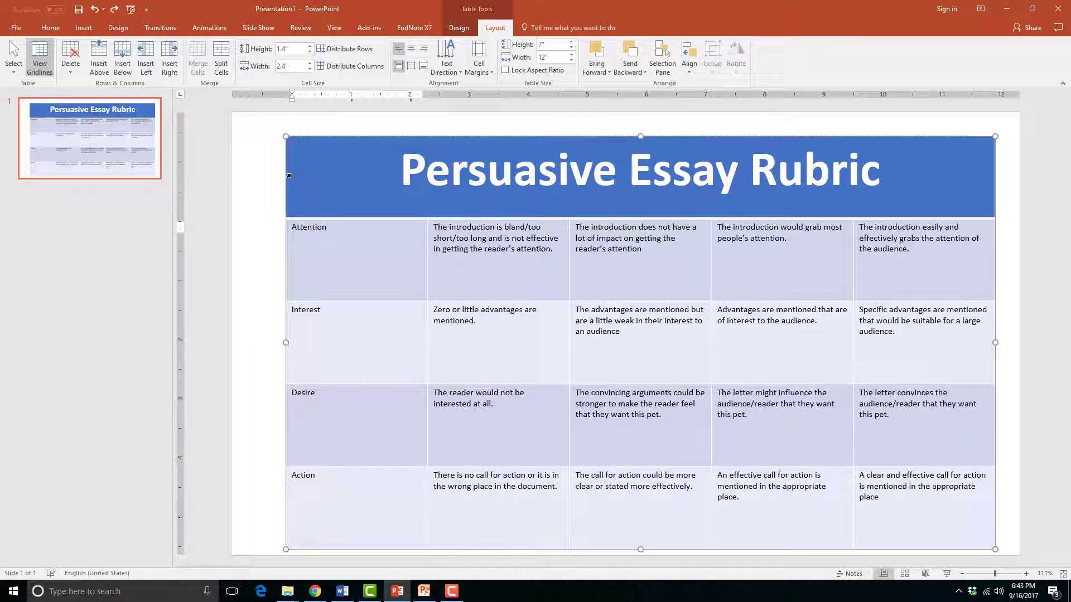
- Split the merged title cell into 1 column and 2 rows
left_click(288, 176)
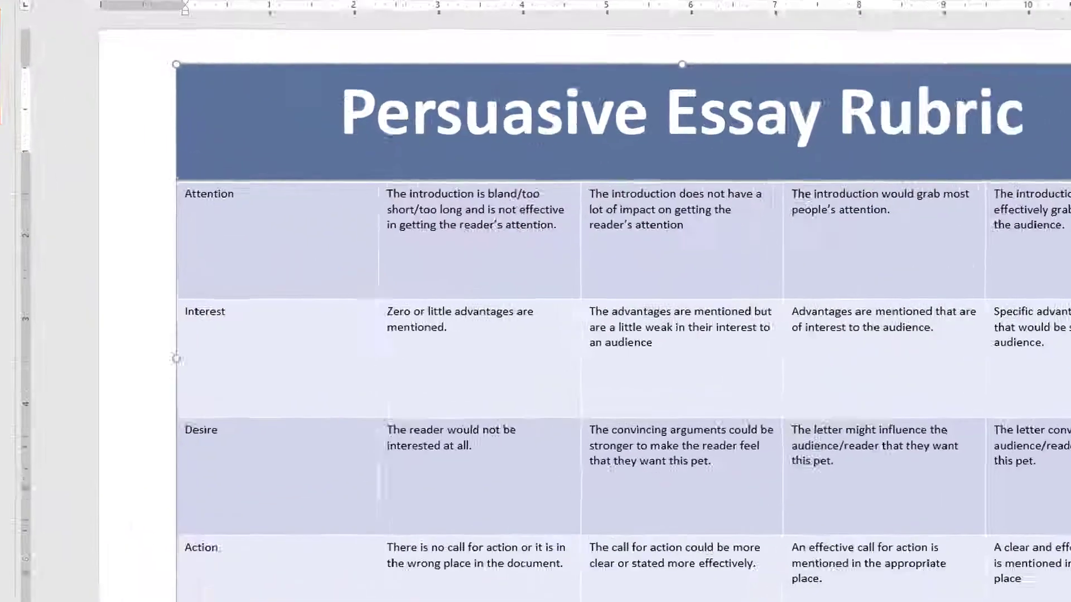
left_click(223, 71)
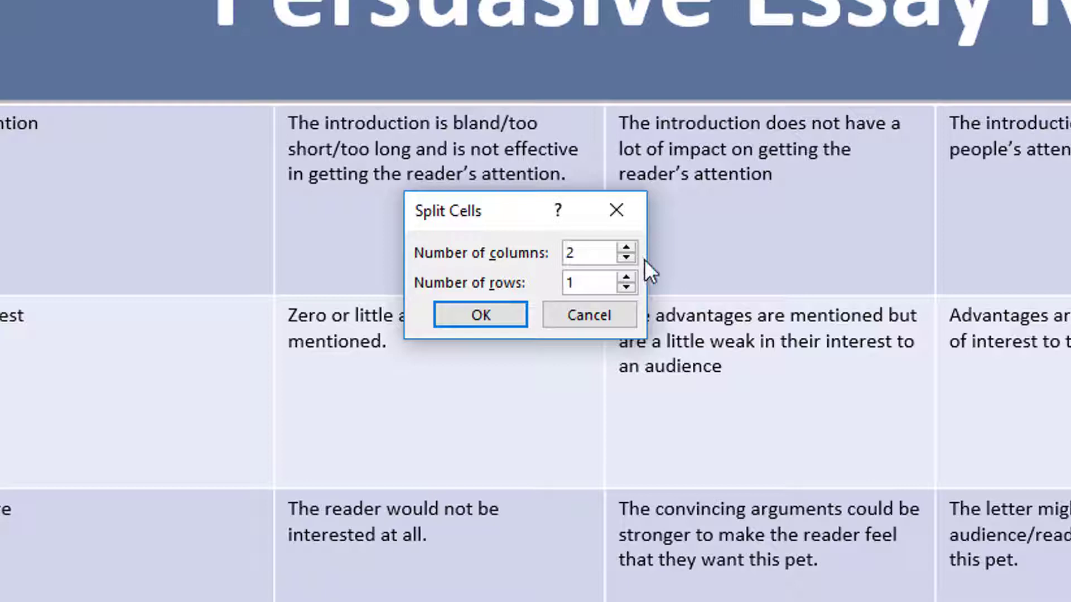
left_click(626, 258)
left_click(625, 276)
left_click(501, 318)
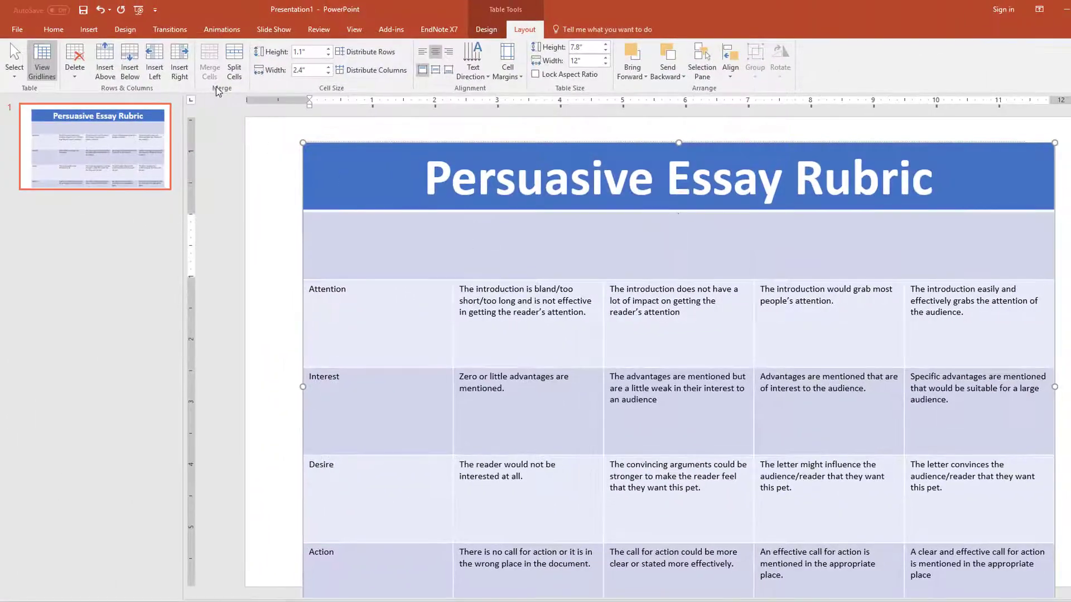
- Split the new blank row into 5 columns
left_click(235, 78)
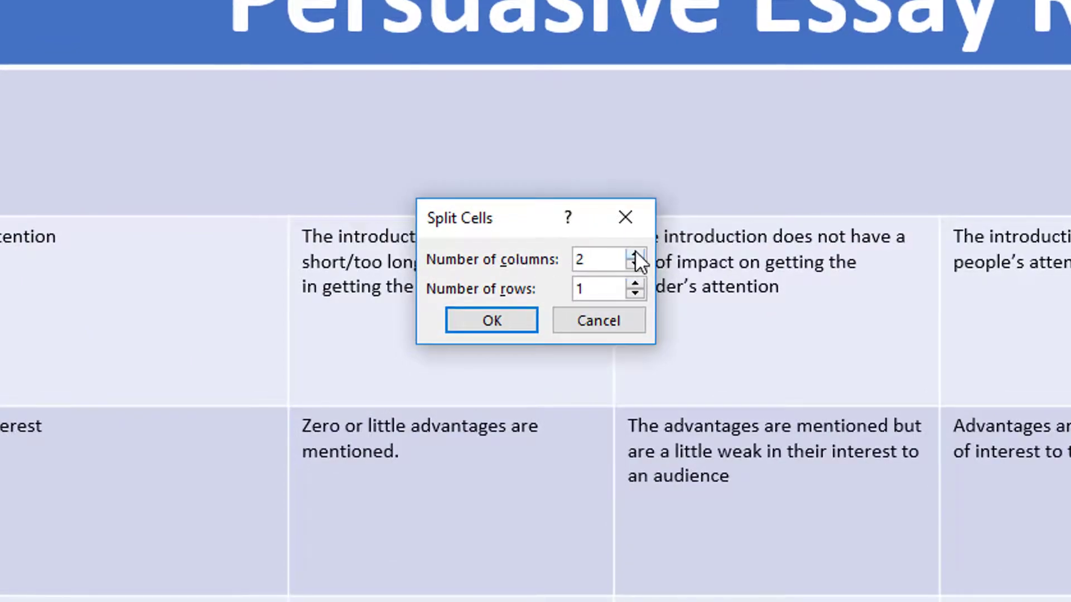
left_click(635, 252)
left_click(635, 252)
left_click(635, 252)
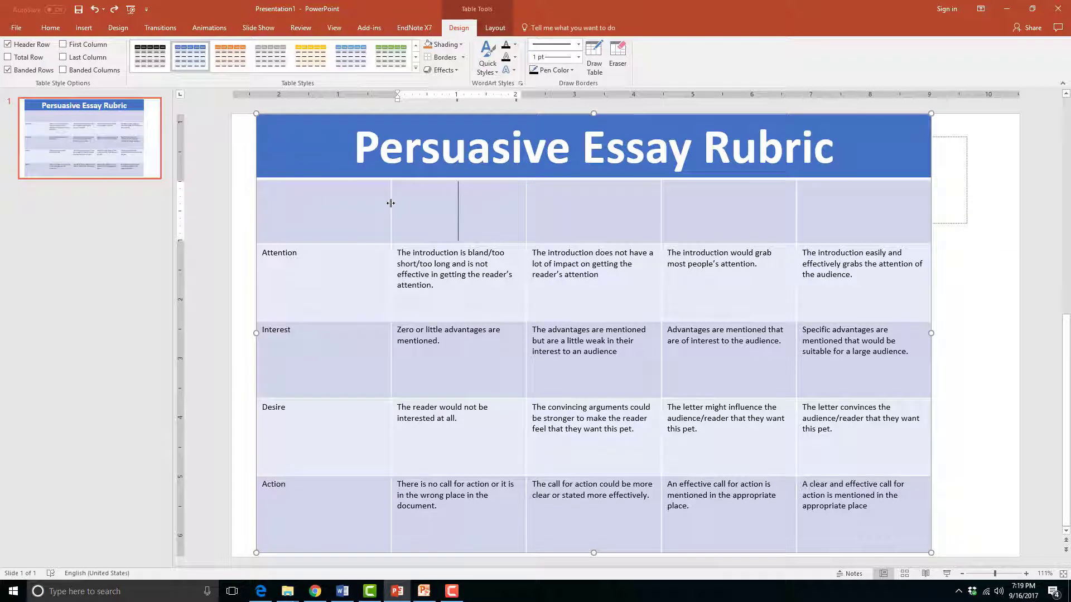
left_click(416, 216)
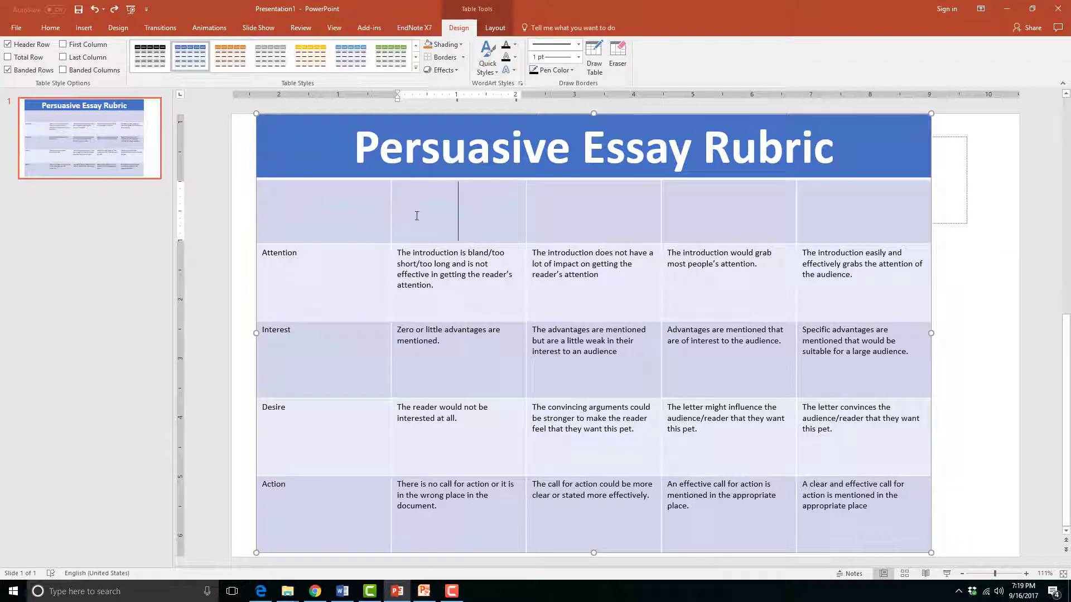
left_click(416, 68)
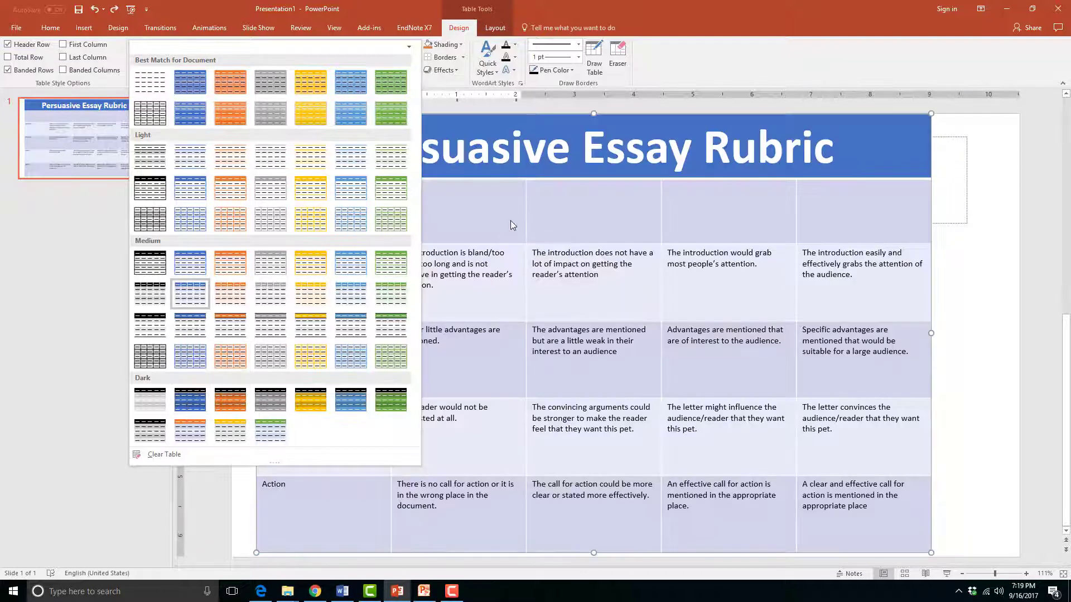
left_click(511, 220)
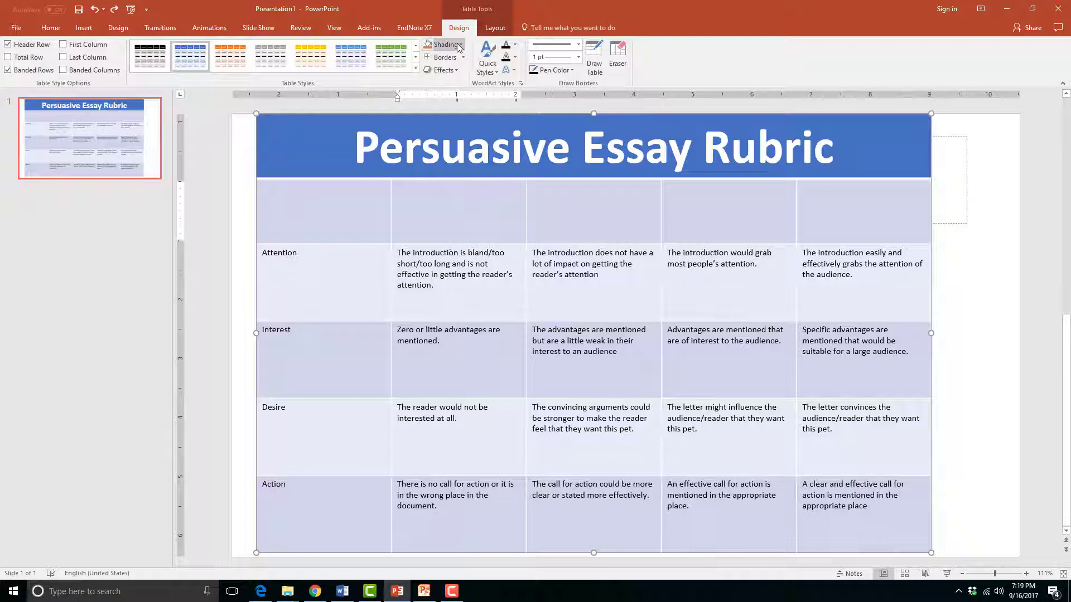
left_click(457, 74)
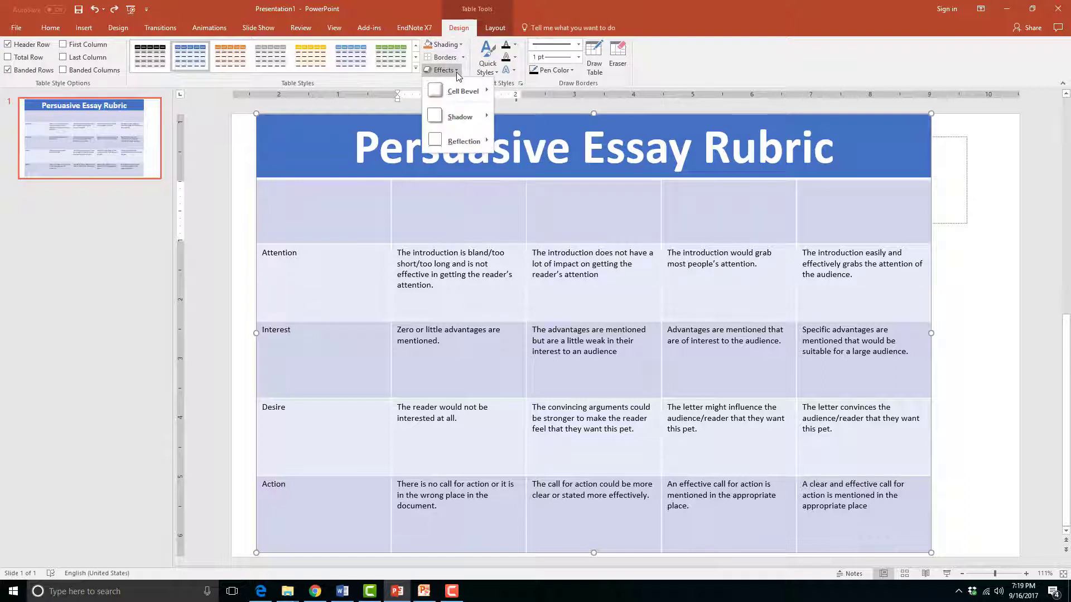
left_click(457, 74)
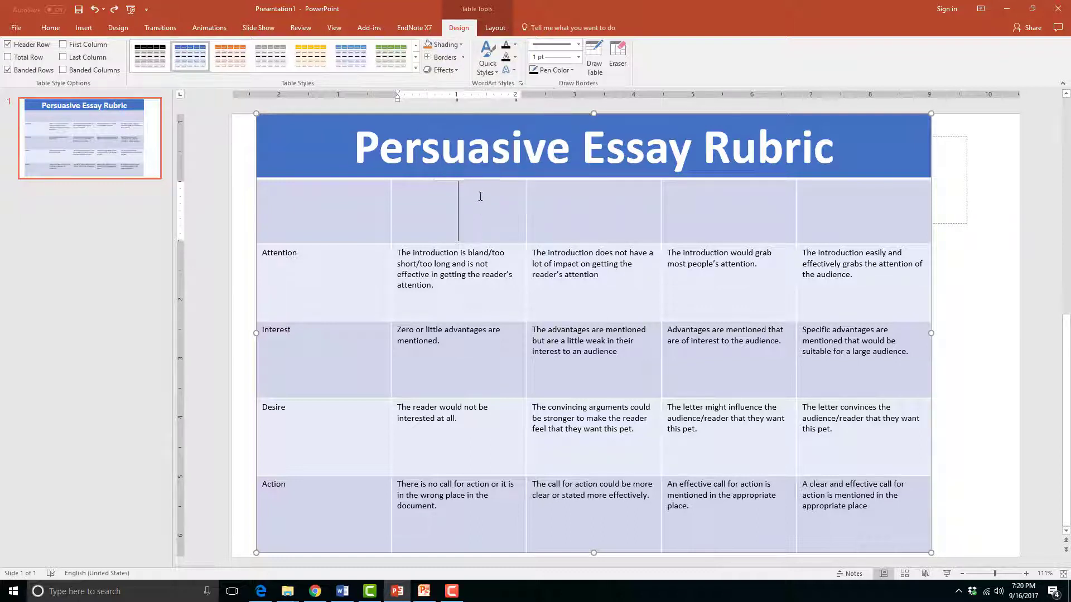
- Shade the cell with the grey cat picture from an online search for 'disappointed cat'
left_click(460, 45)
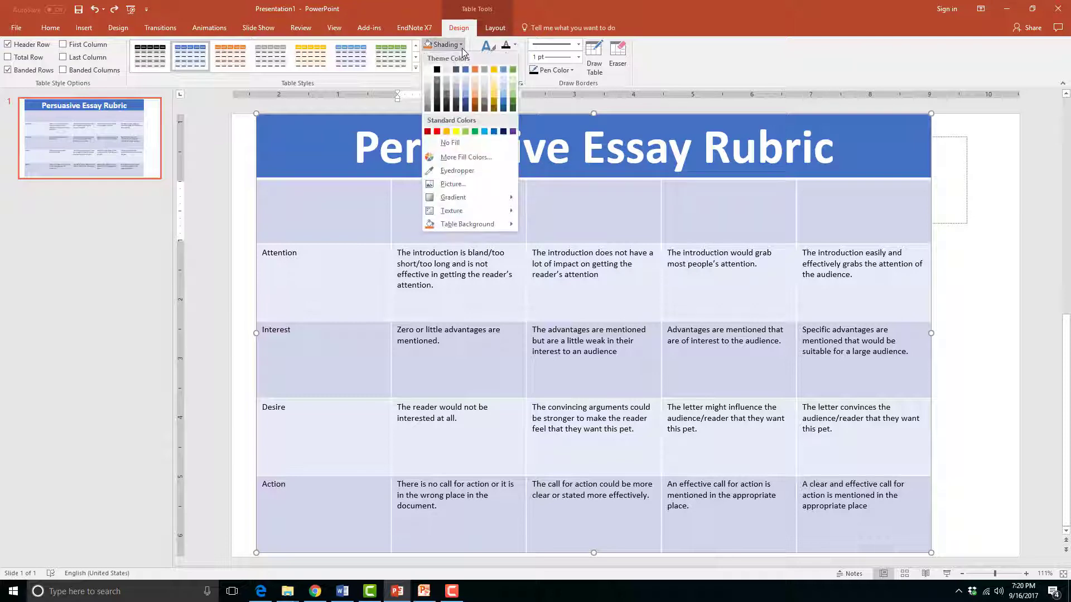
left_click(469, 184)
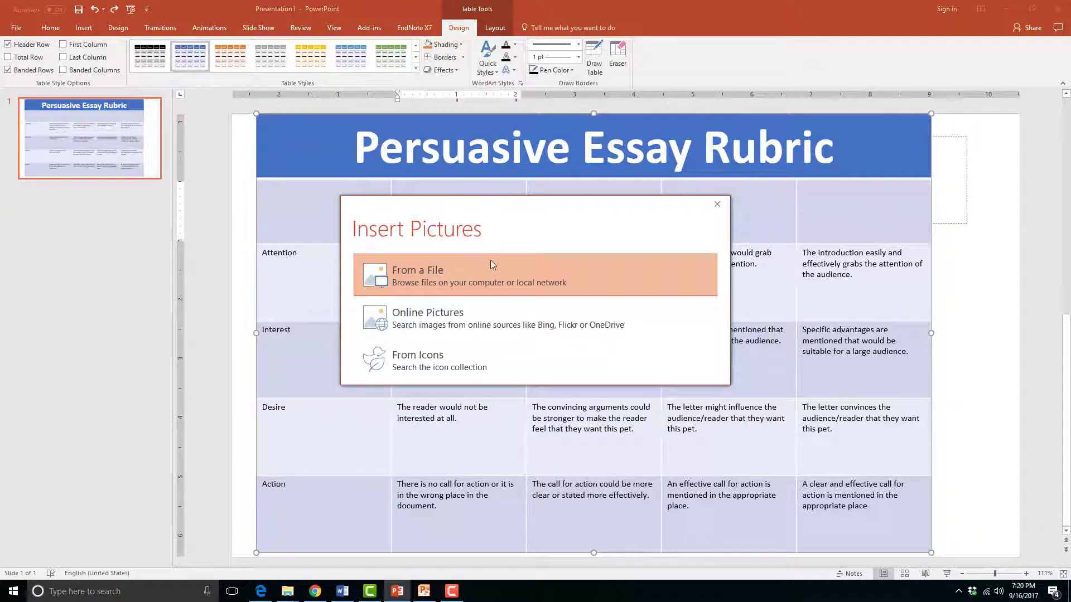
left_click(483, 316)
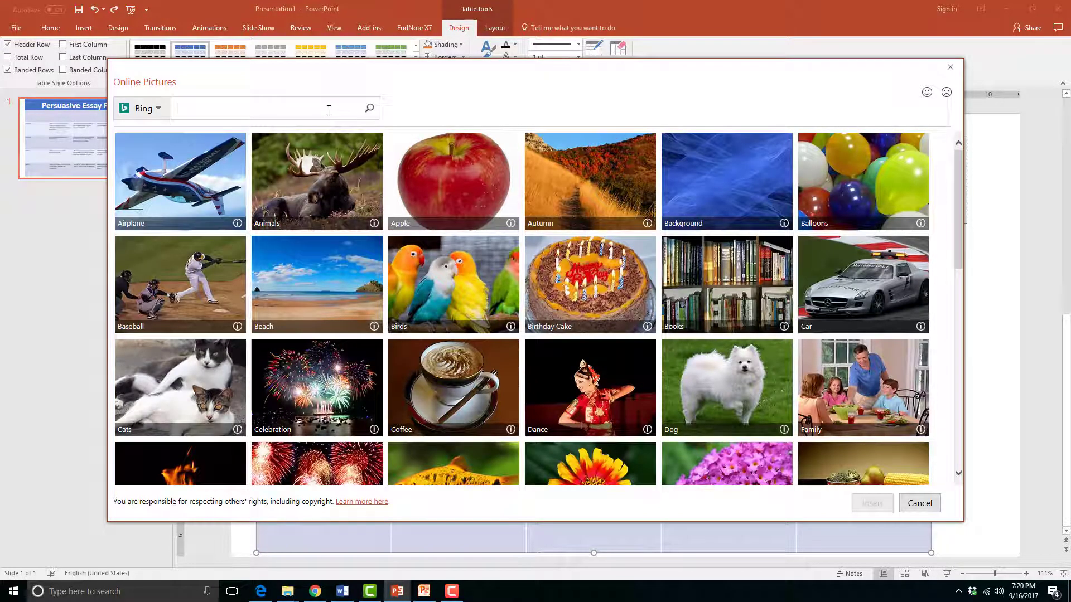
type("disappointed cat")
key("Return")
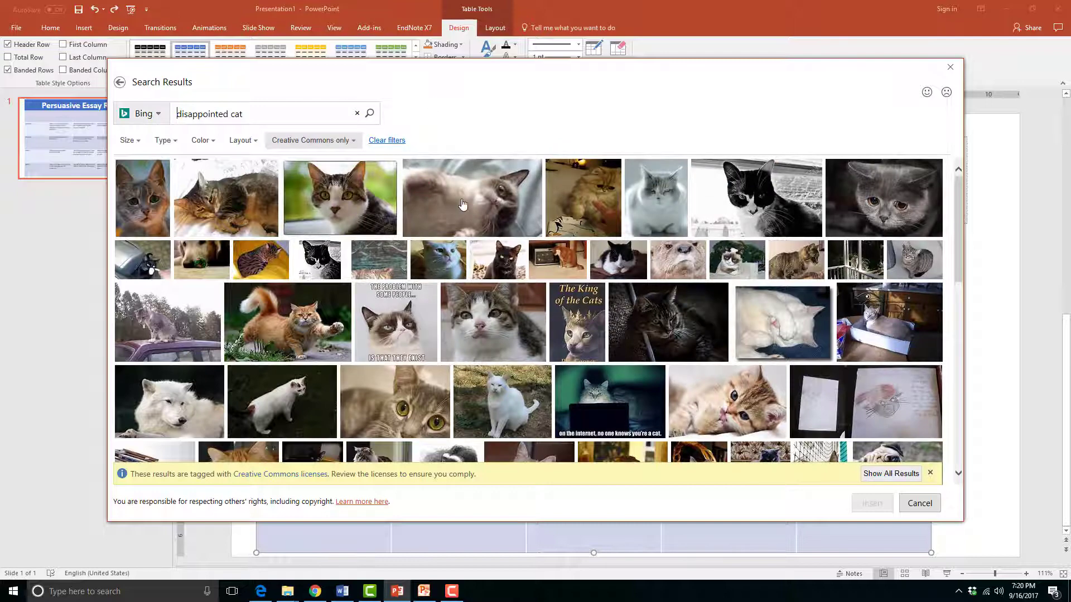
scroll(481, 251, "down", 5)
scroll(481, 251, "up", 5)
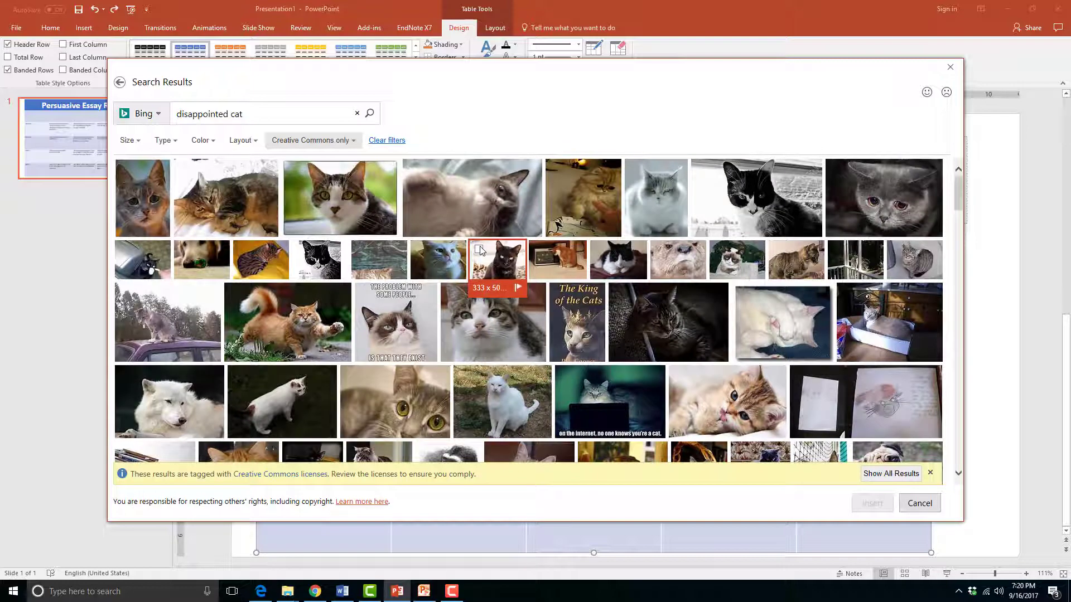
left_click(884, 198)
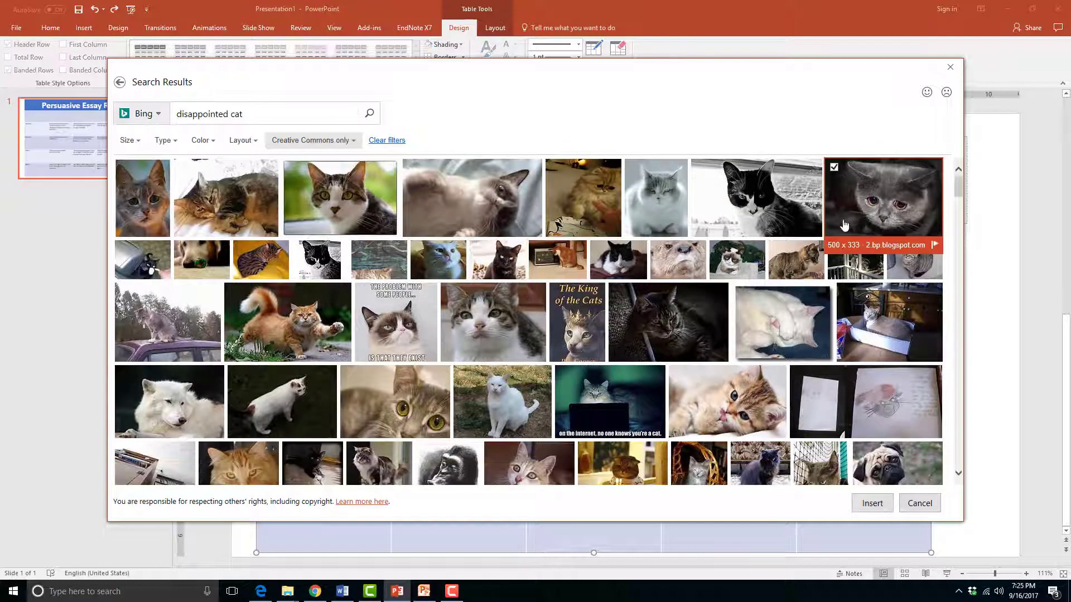
left_click(872, 504)
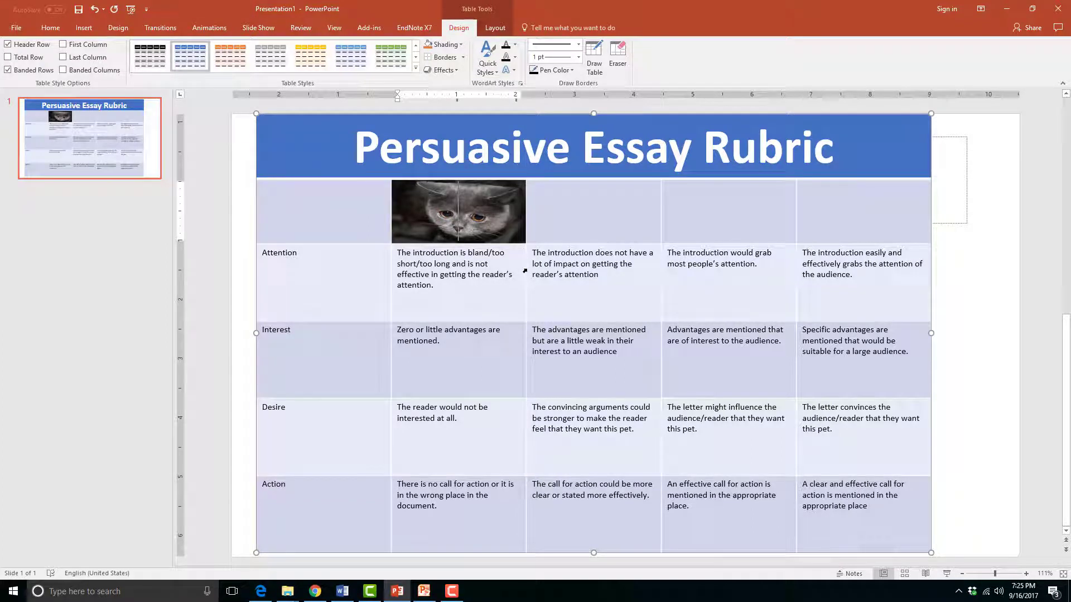
- Undo the accidental widening of the cat picture's column, then select the top-left empty header cell
left_click_drag(525, 270, 572, 276)
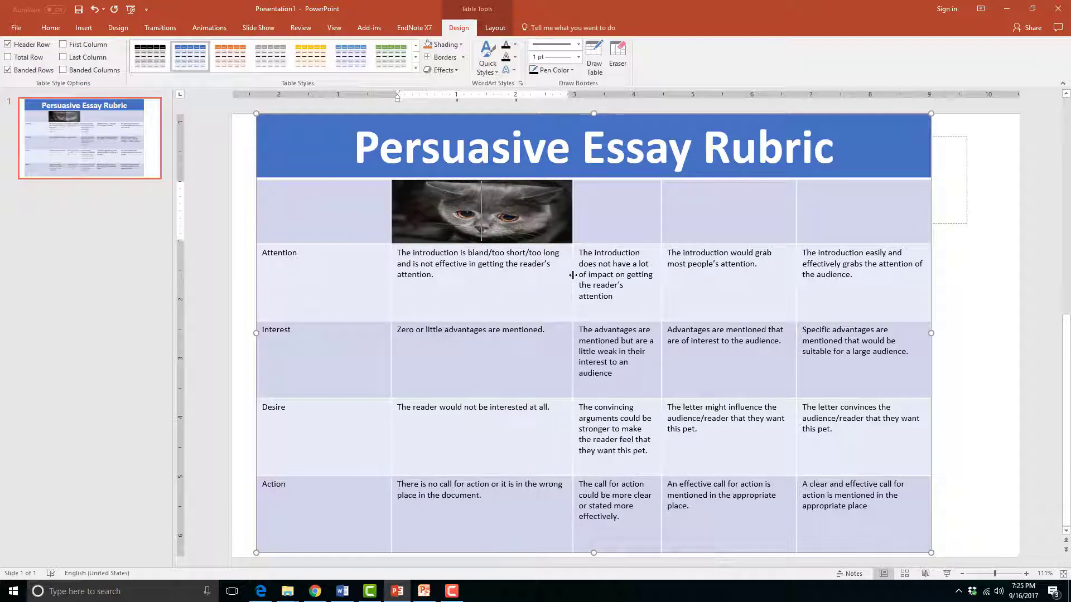
left_click(95, 10)
left_click(95, 10)
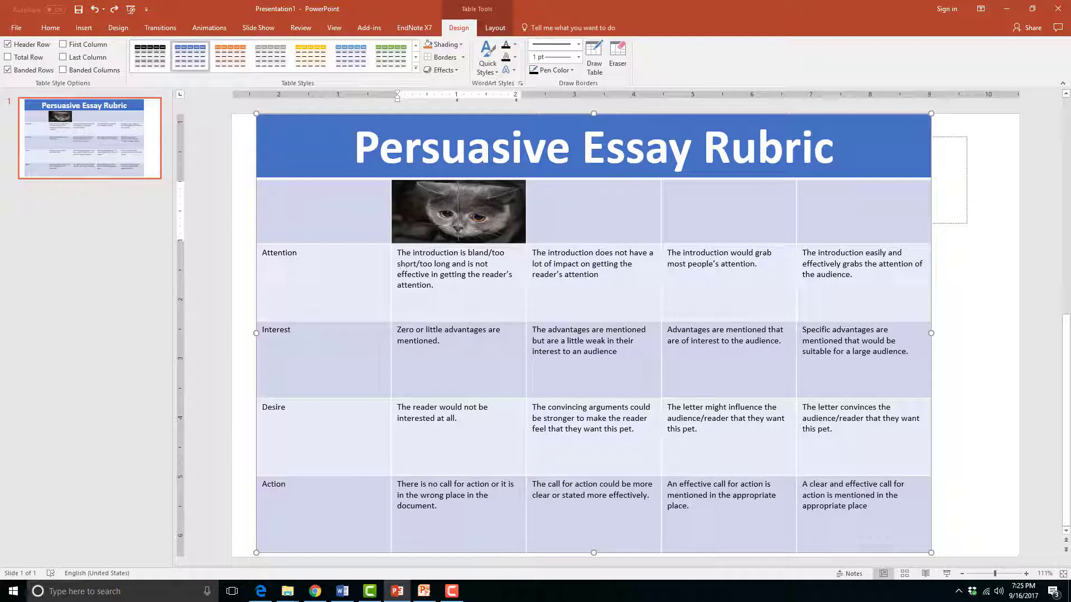
left_click(367, 223)
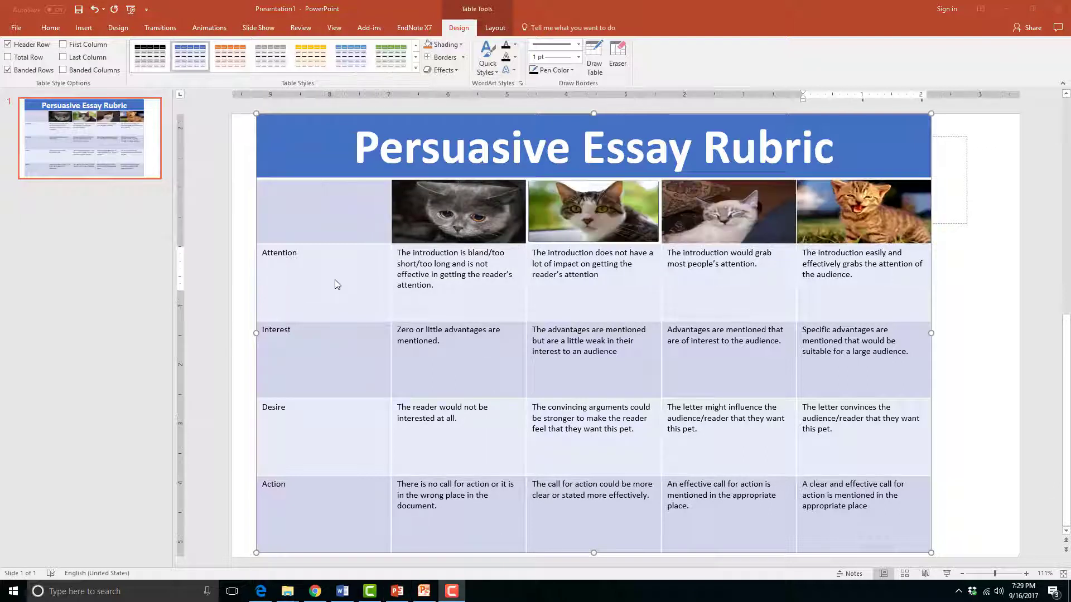